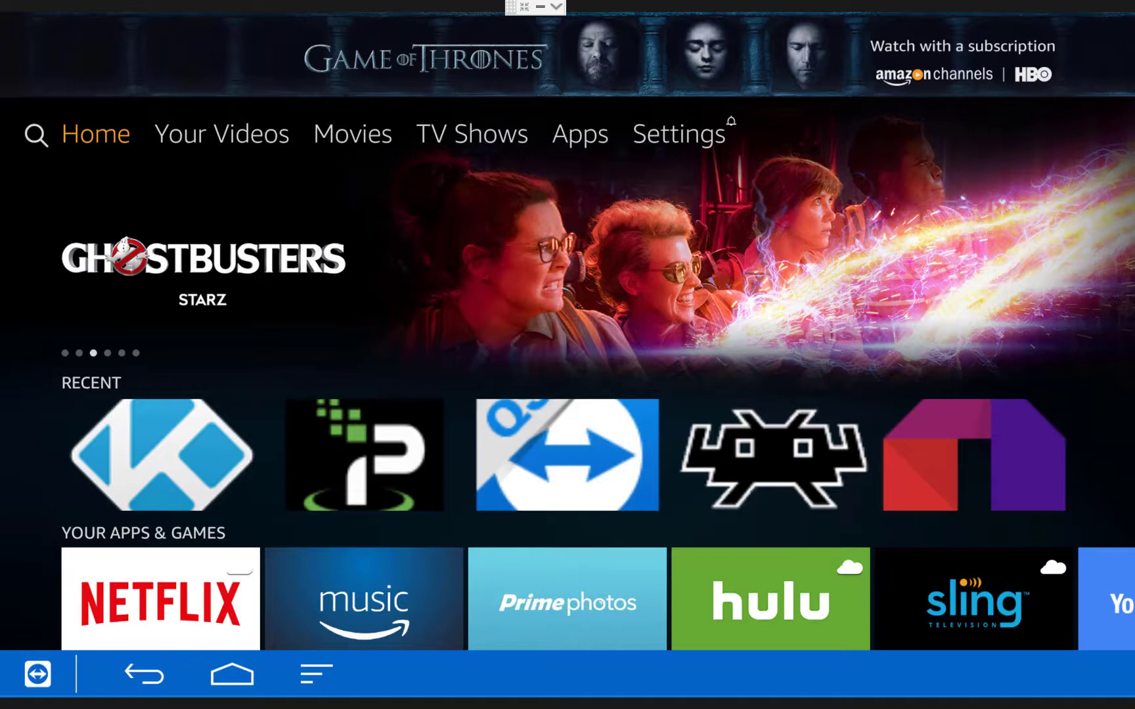
Open the Device category in the Fire TV settings.
{"action": "key", "text": "Right"}
{"action": "key", "text": "Right"}
{"action": "key", "text": "Right"}
{"action": "key", "text": "Right"}
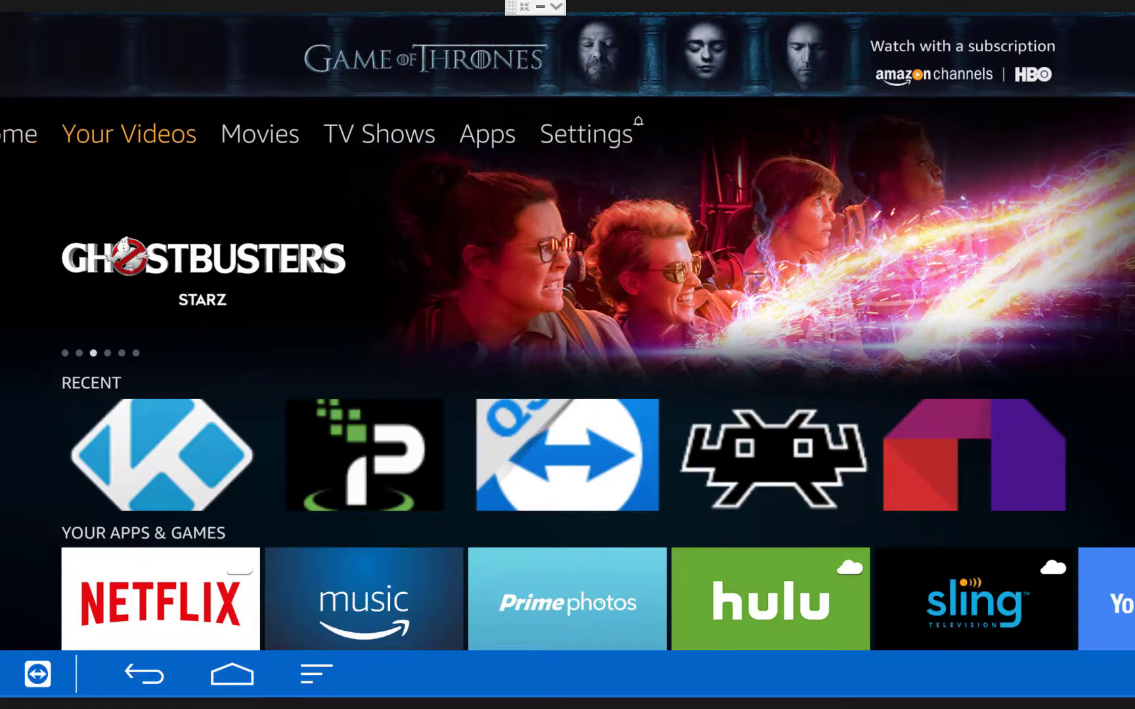
{"action": "key", "text": "Right"}
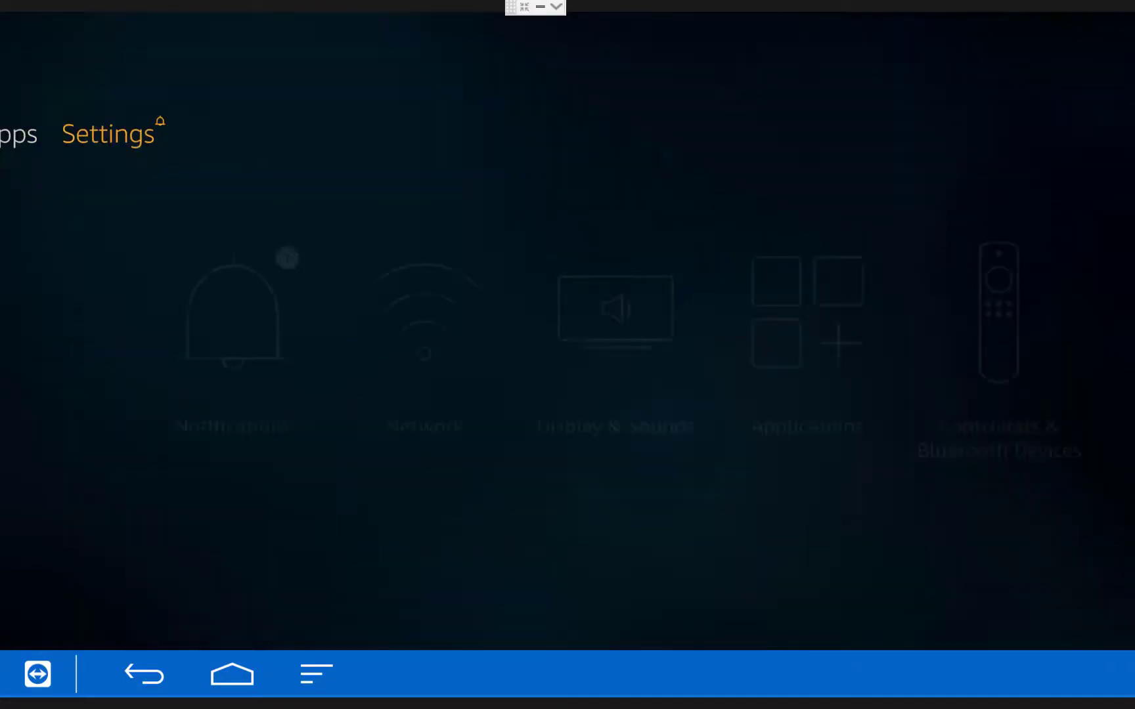
{"action": "key", "text": "Down"}
{"action": "key", "text": "Right"}
{"action": "key", "text": "Right"}
{"action": "key", "text": "Right"}
{"action": "key", "text": "Right"}
{"action": "key", "text": "Right"}
{"action": "key", "text": "Right"}
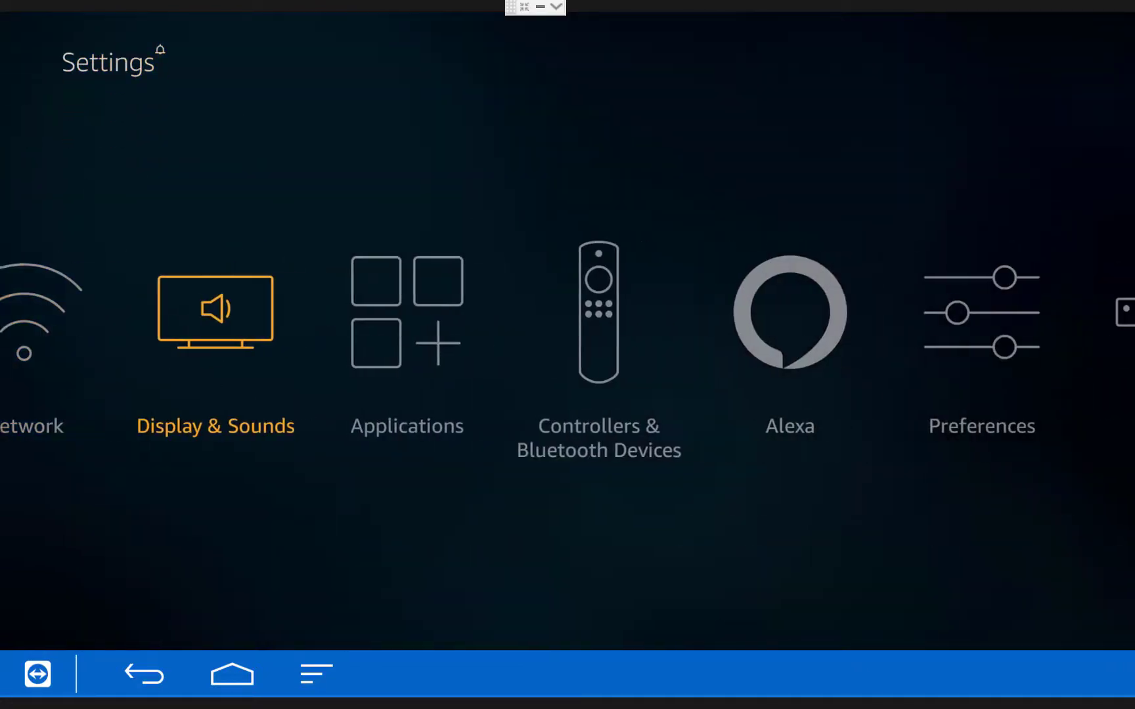
{"action": "key", "text": "Right"}
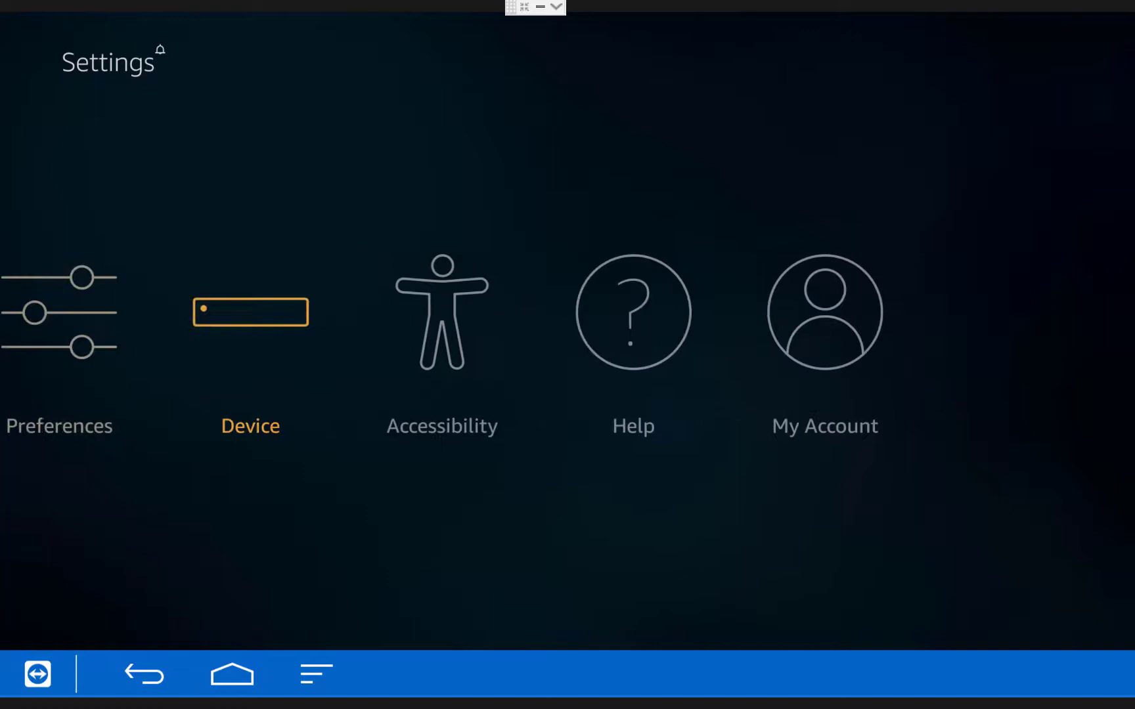
{"action": "key", "text": "Return"}
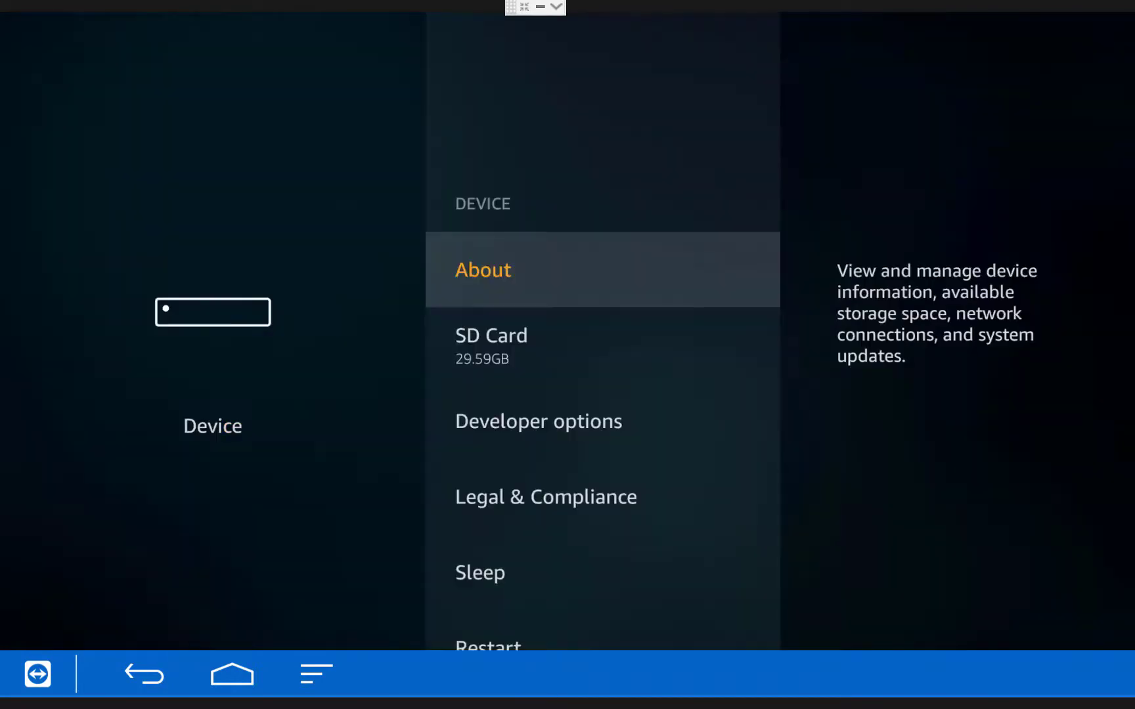
Turn on Apps from Unknown Sources in the device's developer options and confirm the change.
{"action": "key", "text": "Down"}
{"action": "key", "text": "Down"}
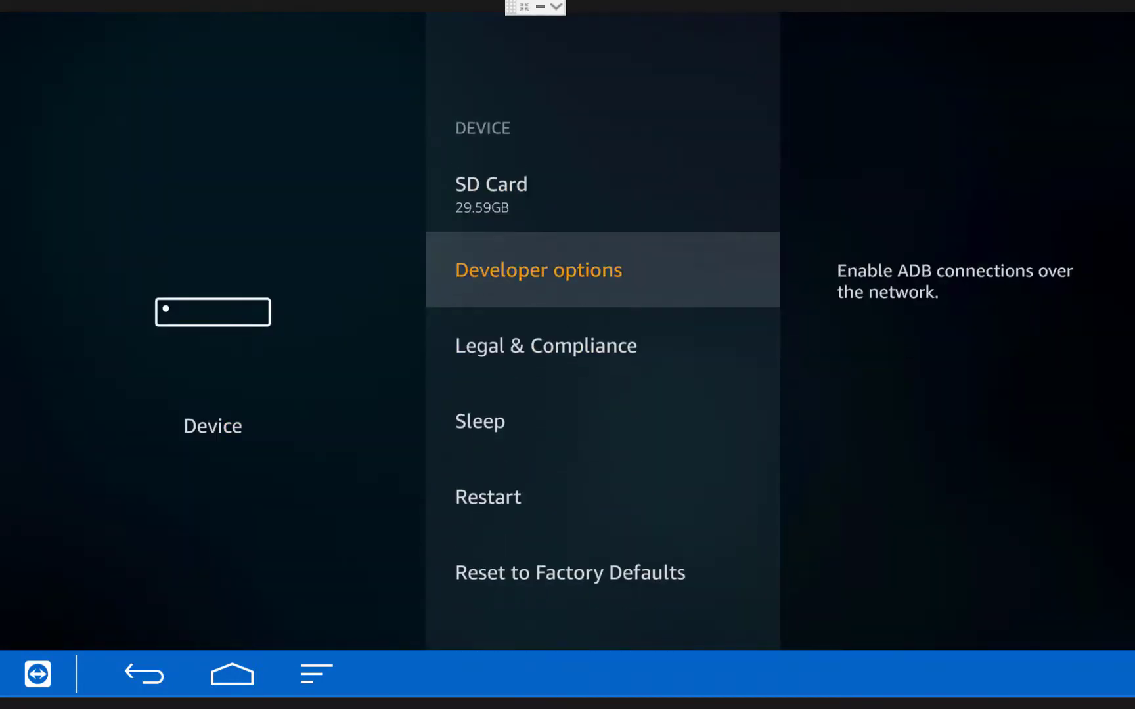
{"action": "key", "text": "Return"}
{"action": "key", "text": "Down"}
{"action": "key", "text": "Return"}
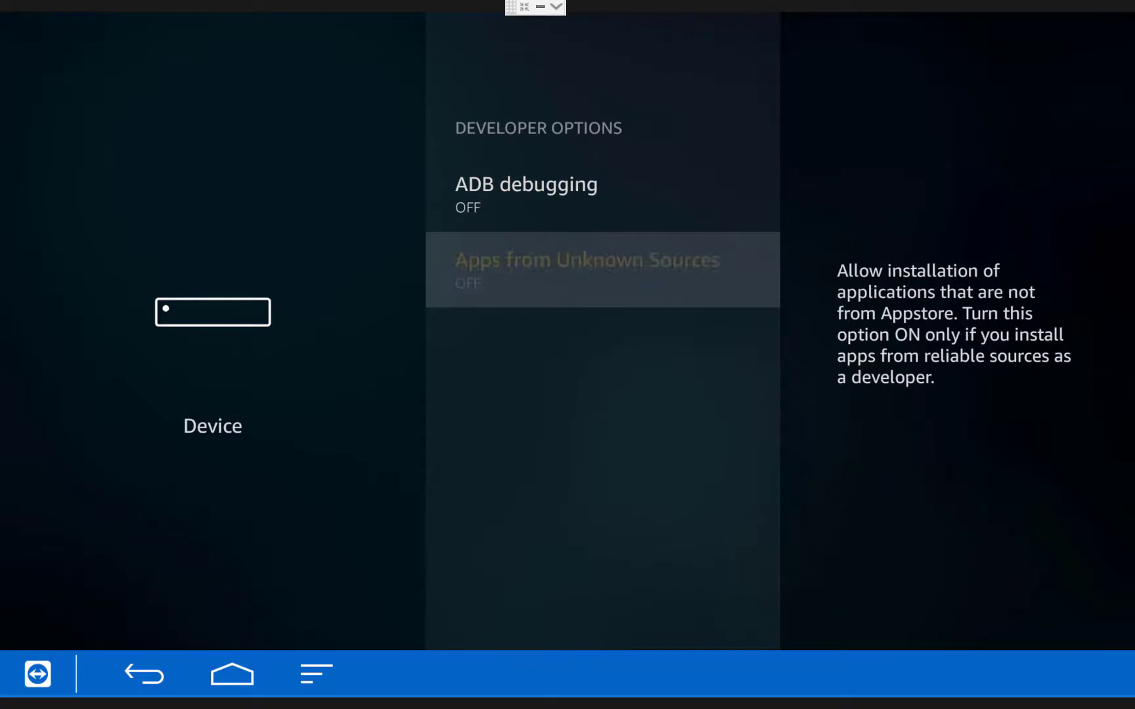
{"action": "key", "text": "Return"}
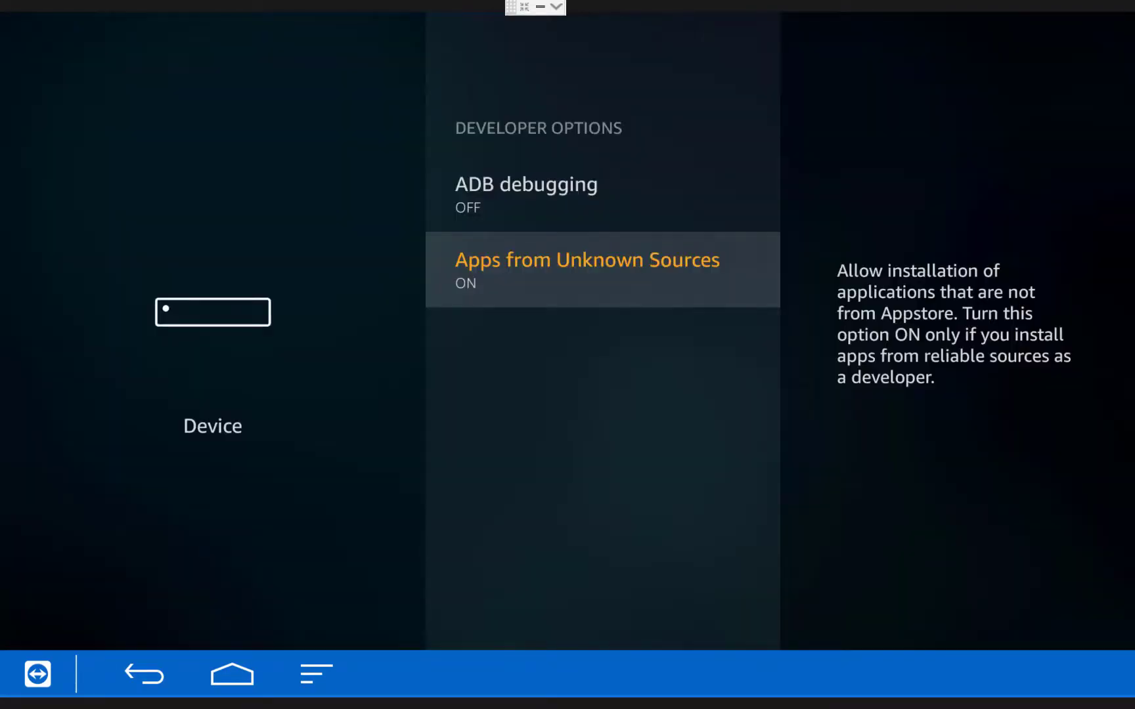
Leave the device settings and return to the Fire TV home screen.
{"action": "key", "text": "Escape"}
{"action": "key", "text": "Escape"}
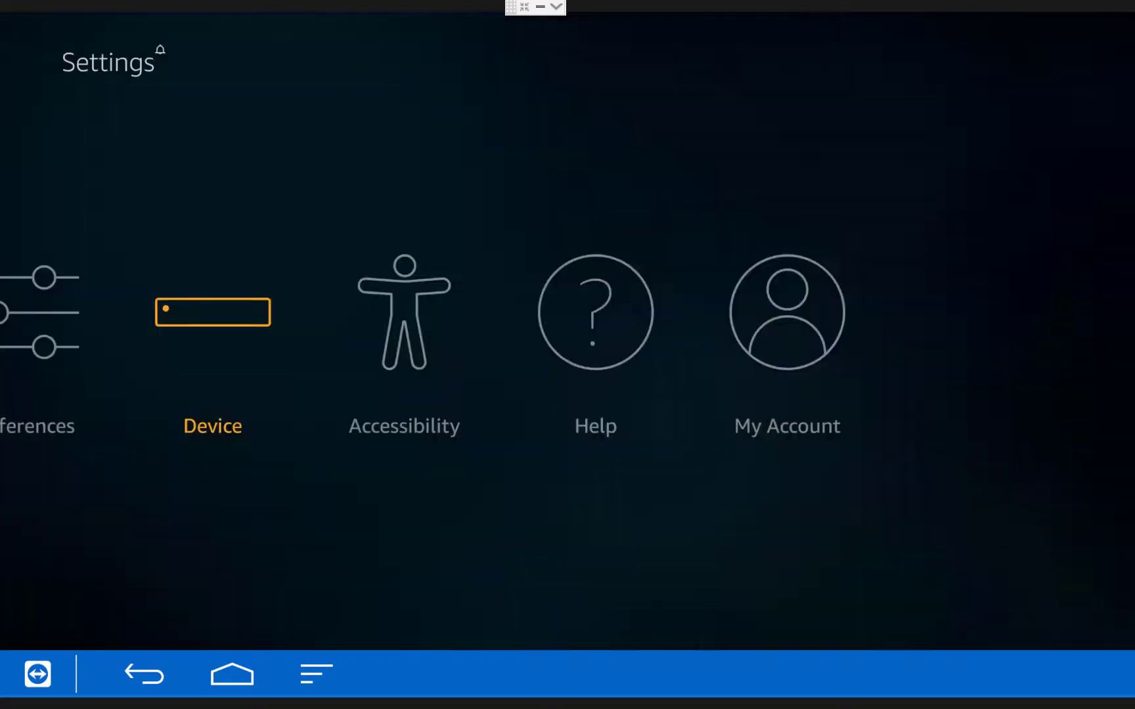
{"action": "key", "text": "Escape"}
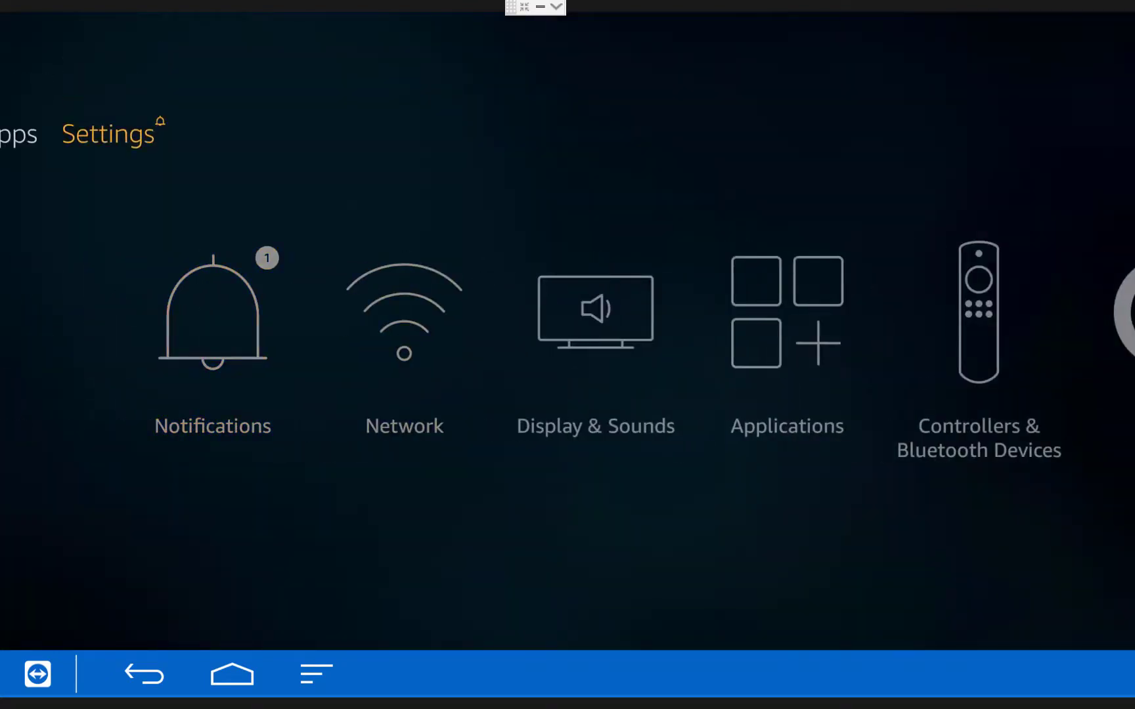
{"action": "key", "text": "Escape"}
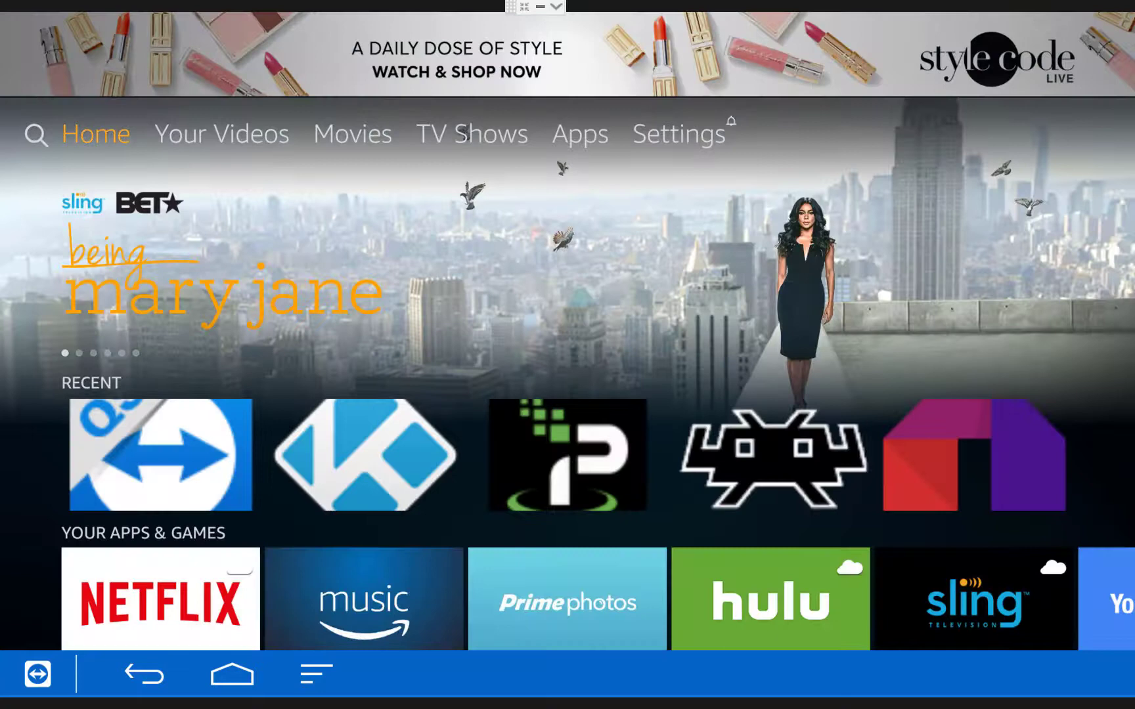
Search the Fire TV for "Es File Explorer" using the matching suggestion.
{"action": "key", "text": "Left"}
{"action": "key", "text": "Return"}
{"action": "key", "text": "Down"}
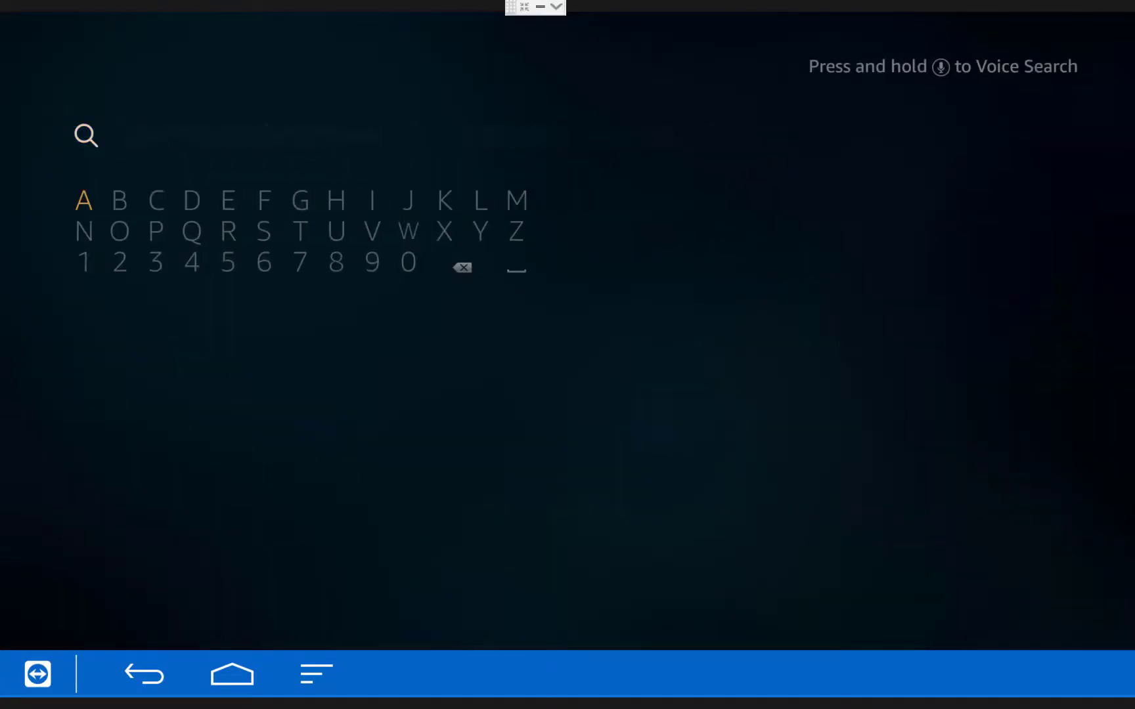
{"action": "key", "text": "Right"}
{"action": "key", "text": "Right"}
{"action": "key", "text": "Right"}
{"action": "key", "text": "Right"}
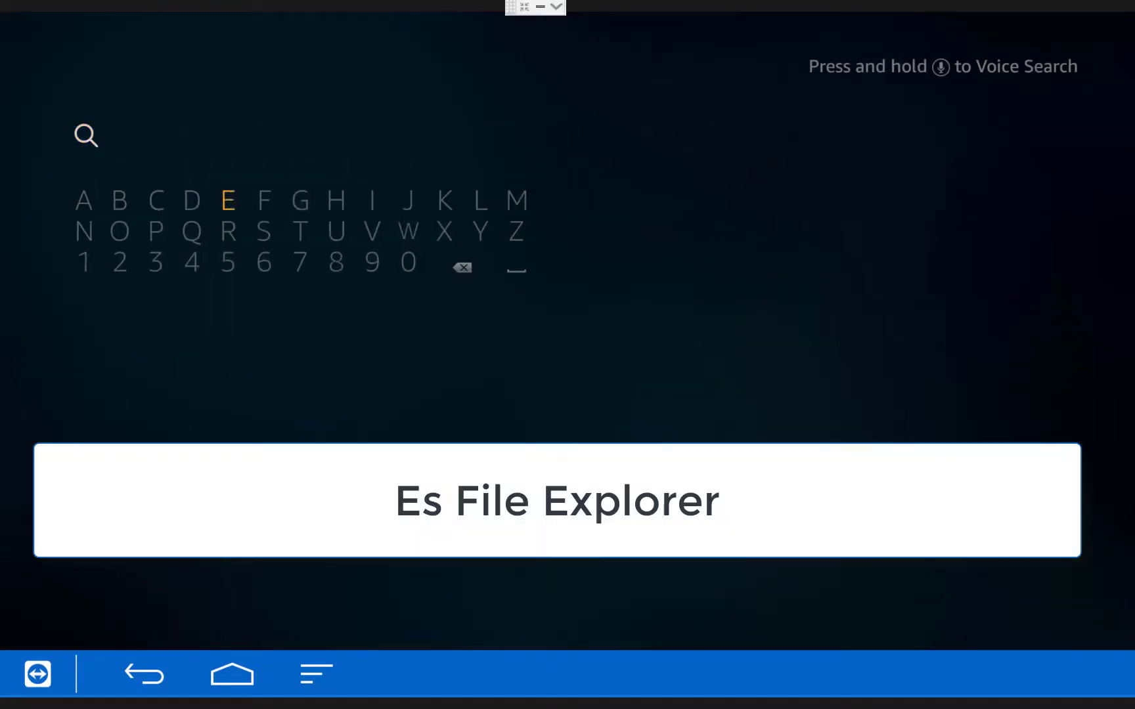
{"action": "key", "text": "Down"}
{"action": "key", "text": "Down"}
{"action": "key", "text": "Up"}
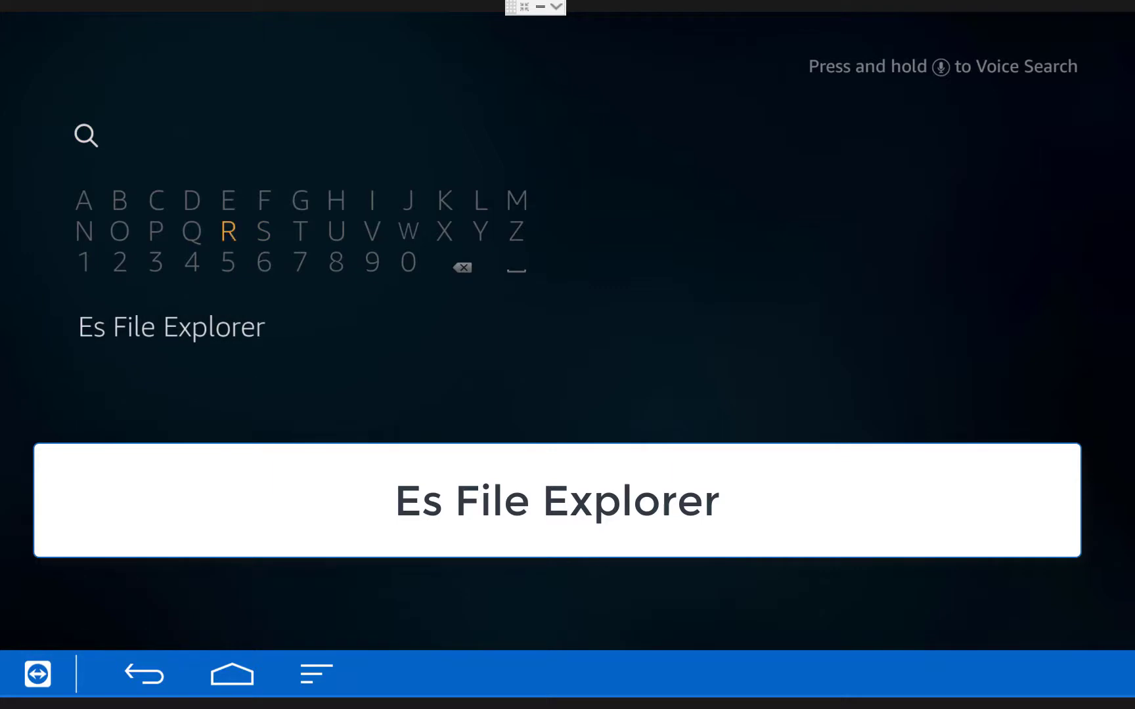
{"action": "key", "text": "Down"}
{"action": "key", "text": "Down"}
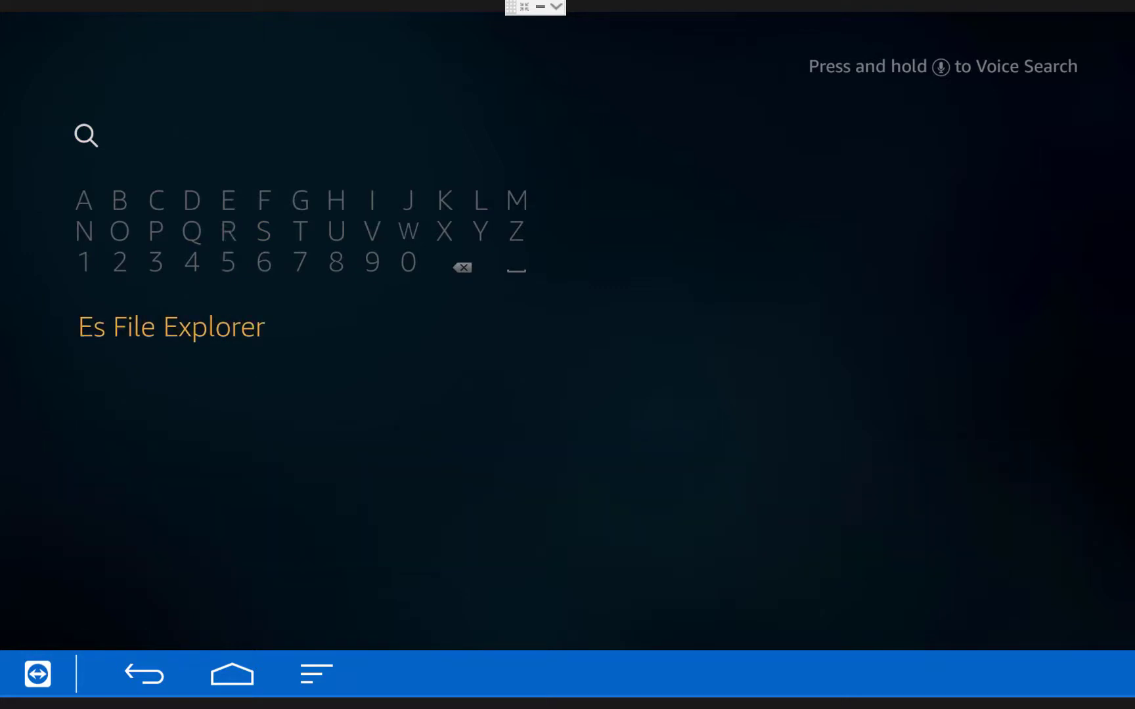
{"action": "key", "text": "Return"}
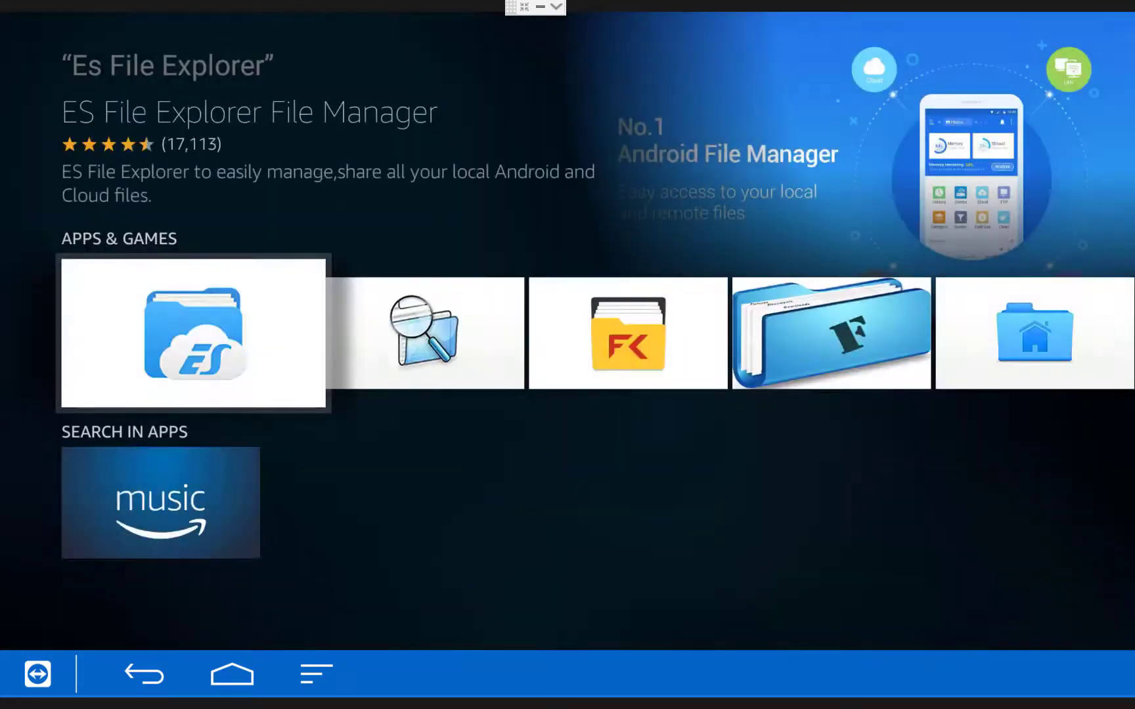
Download ES File Explorer File Manager and launch it, dismissing the new-user offer.
{"action": "key", "text": "Return"}
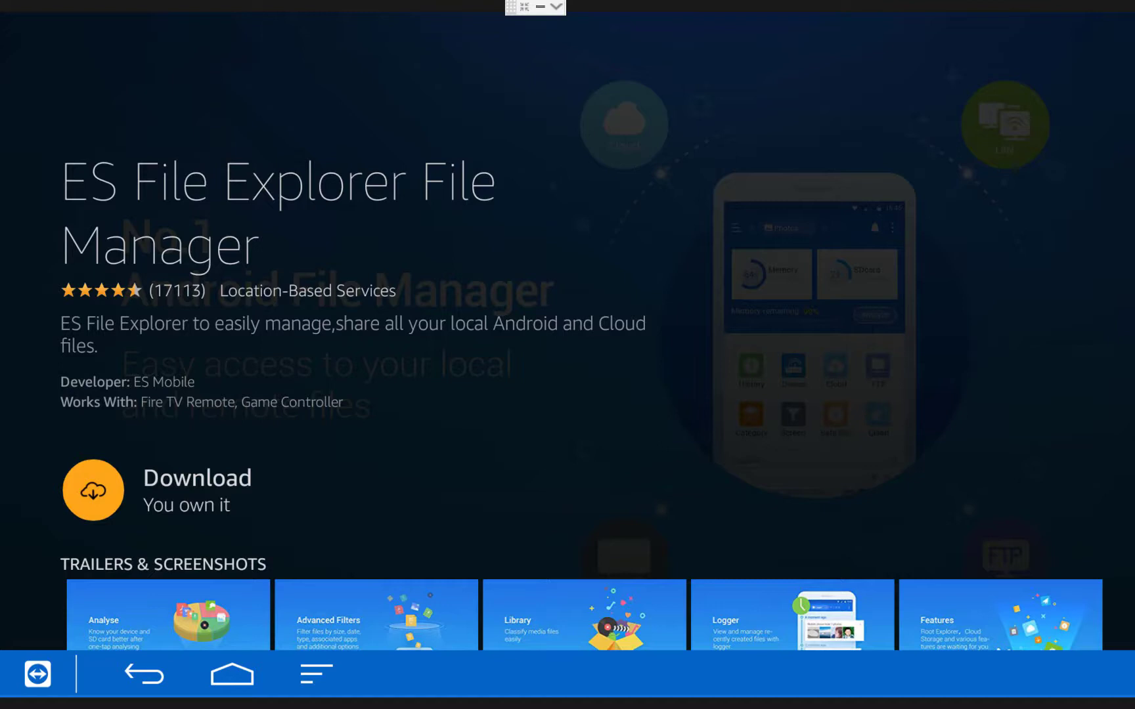
{"action": "key", "text": "Return"}
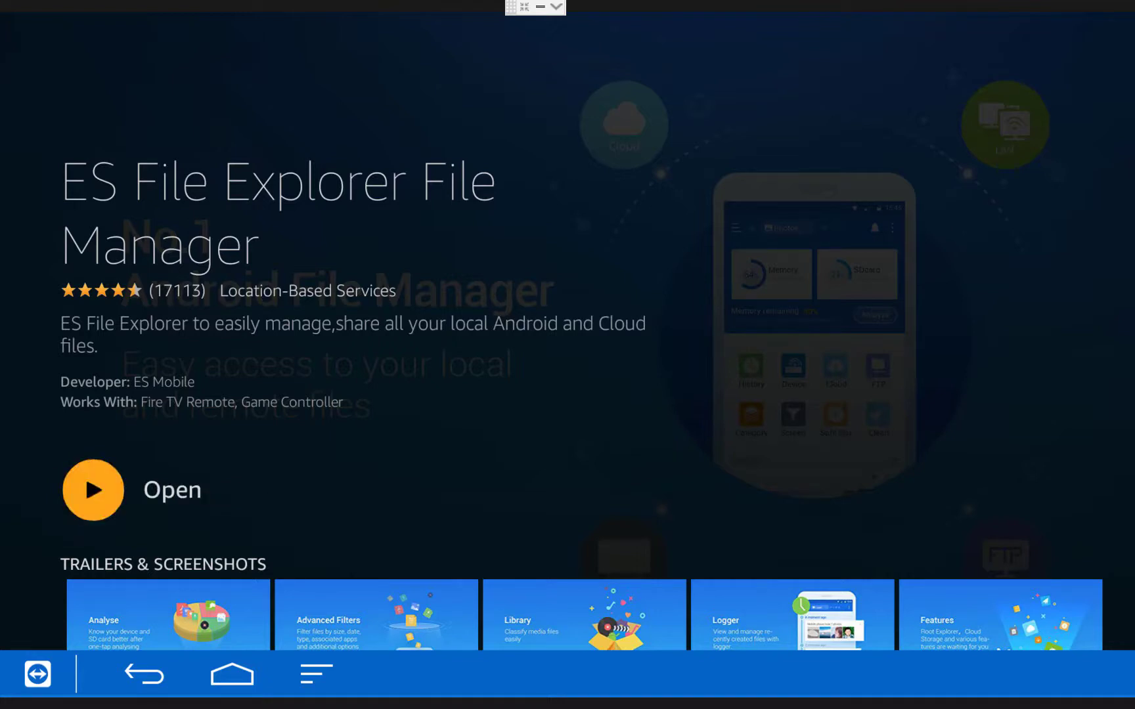
{"action": "key", "text": "Return"}
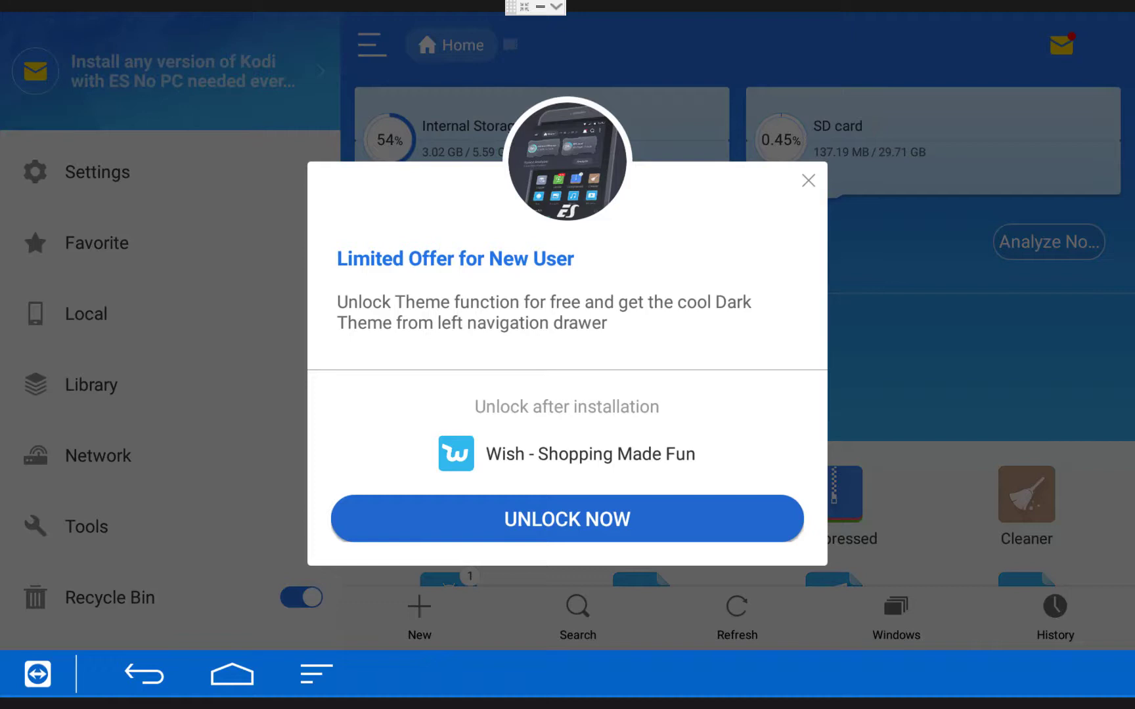
{"action": "key", "text": "Escape"}
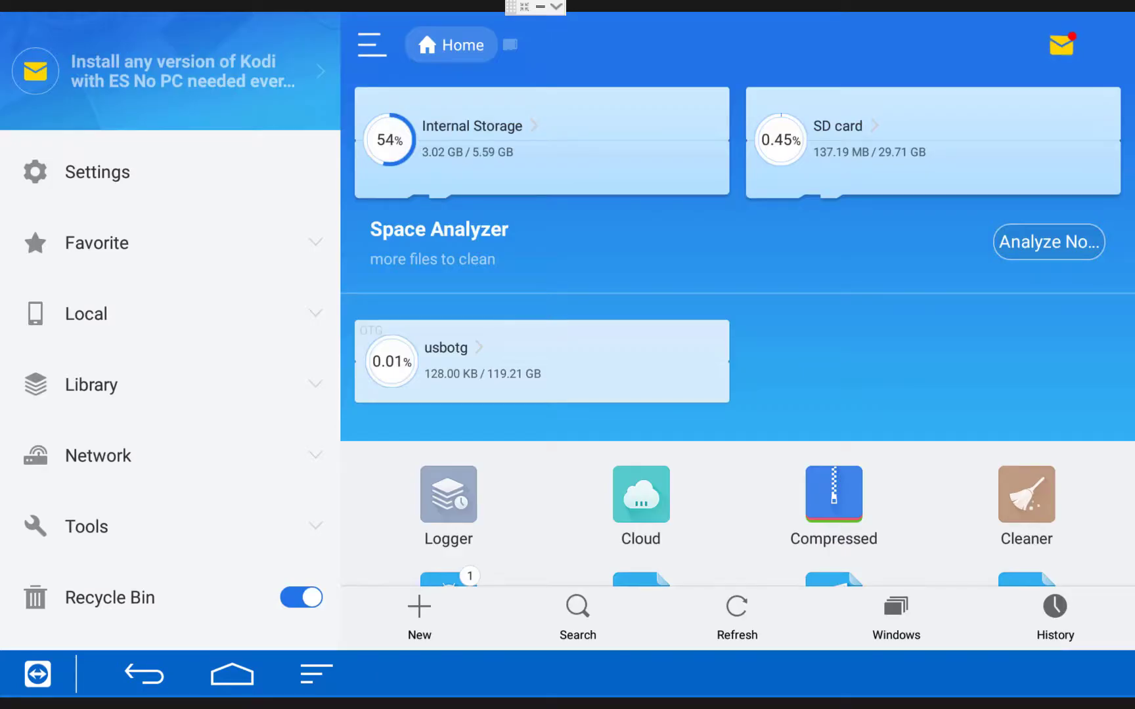
Start creating a new http(Web) entry from the ES File Explorer home page.
{"action": "left_click", "coordinate": [833, 503]}
{"action": "key", "text": "Left"}
{"action": "key", "text": "Left"}
{"action": "key", "text": "Left"}
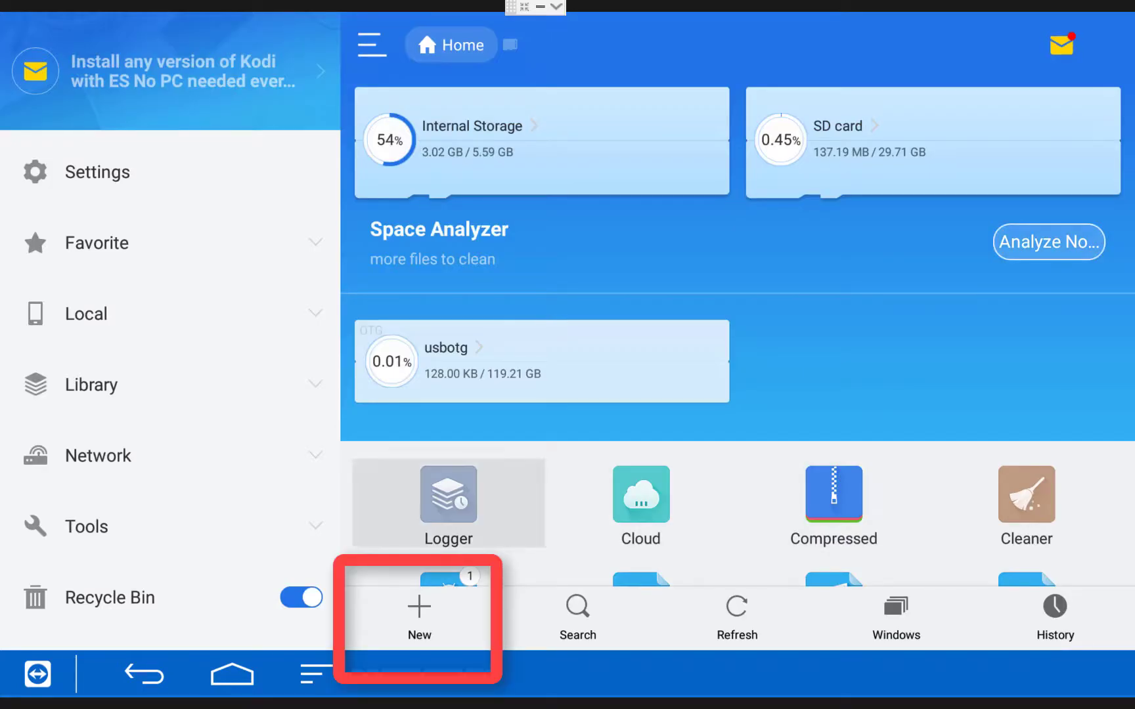
{"action": "key", "text": "Up"}
{"action": "key", "text": "Up"}
{"action": "key", "text": "Up"}
{"action": "key", "text": "Up"}
{"action": "key", "text": "Up"}
{"action": "key", "text": "Down"}
{"action": "key", "text": "Down"}
{"action": "key", "text": "Down"}
{"action": "key", "text": "Down"}
{"action": "key", "text": "Down"}
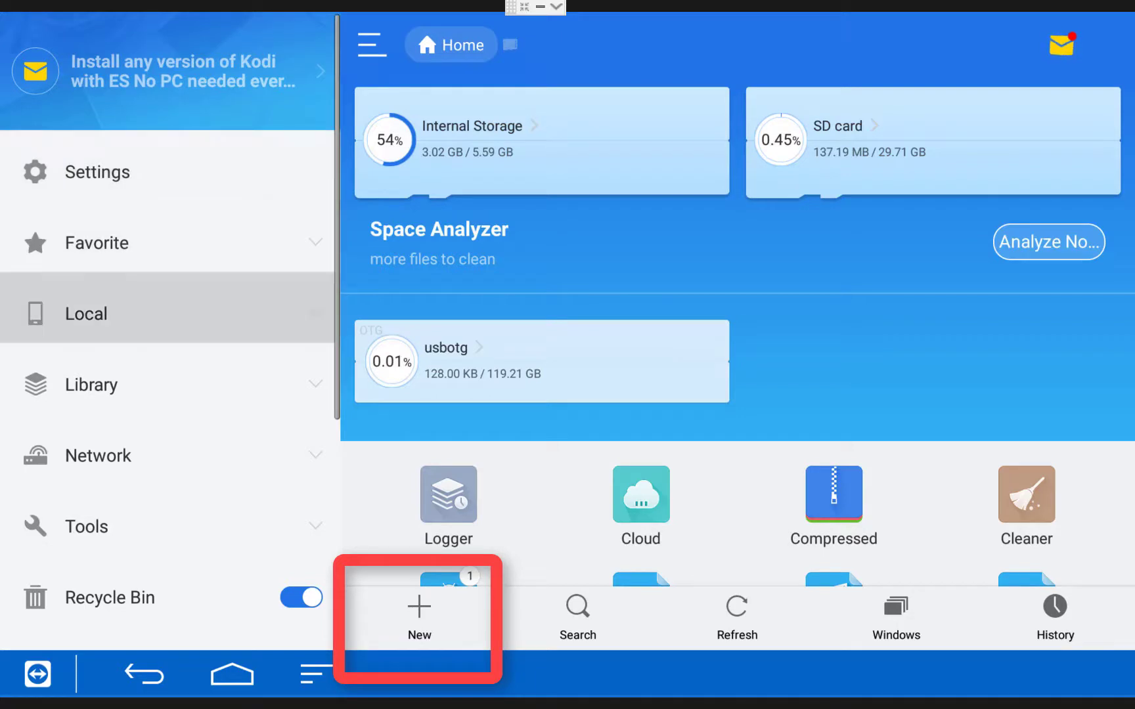
{"action": "key", "text": "Down"}
{"action": "key", "text": "Right"}
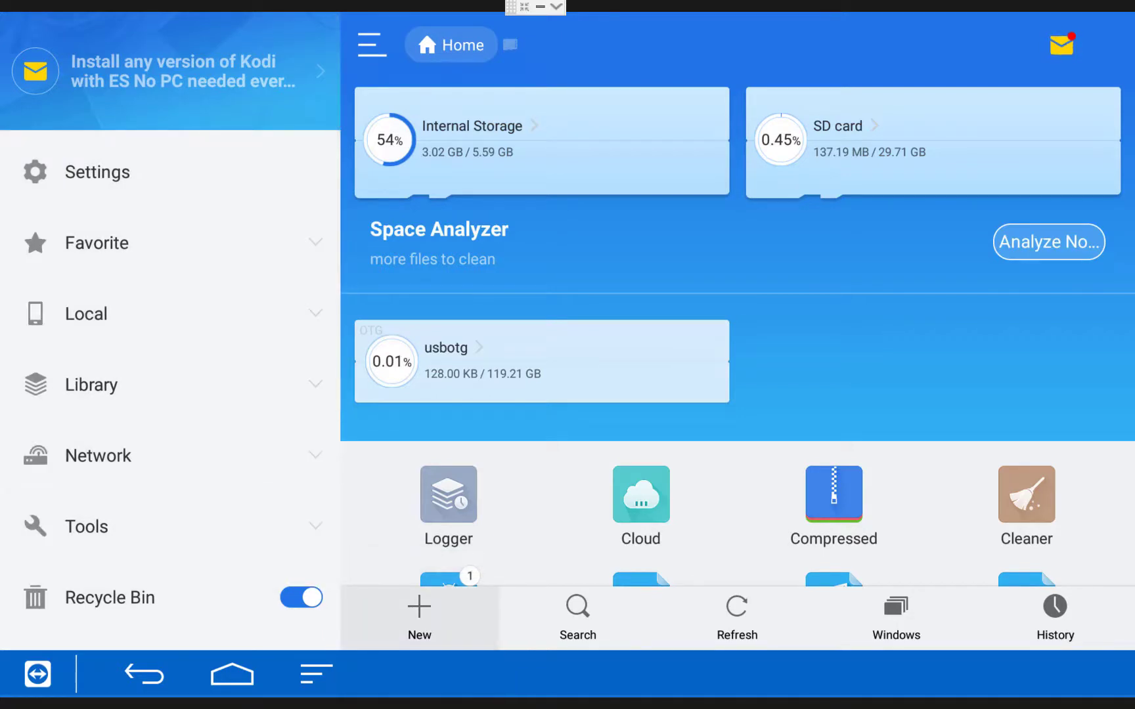
{"action": "key", "text": "Return"}
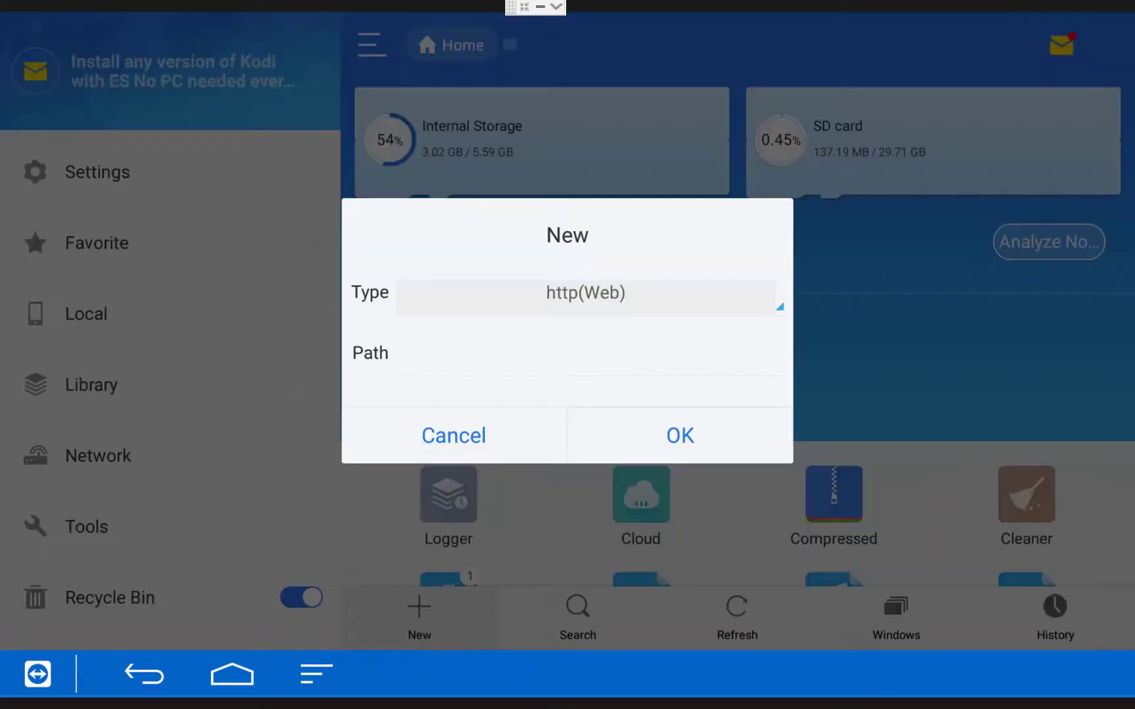
{"action": "key", "text": "Down"}
{"action": "key", "text": "Return"}
{"action": "type", "text": "htt"}
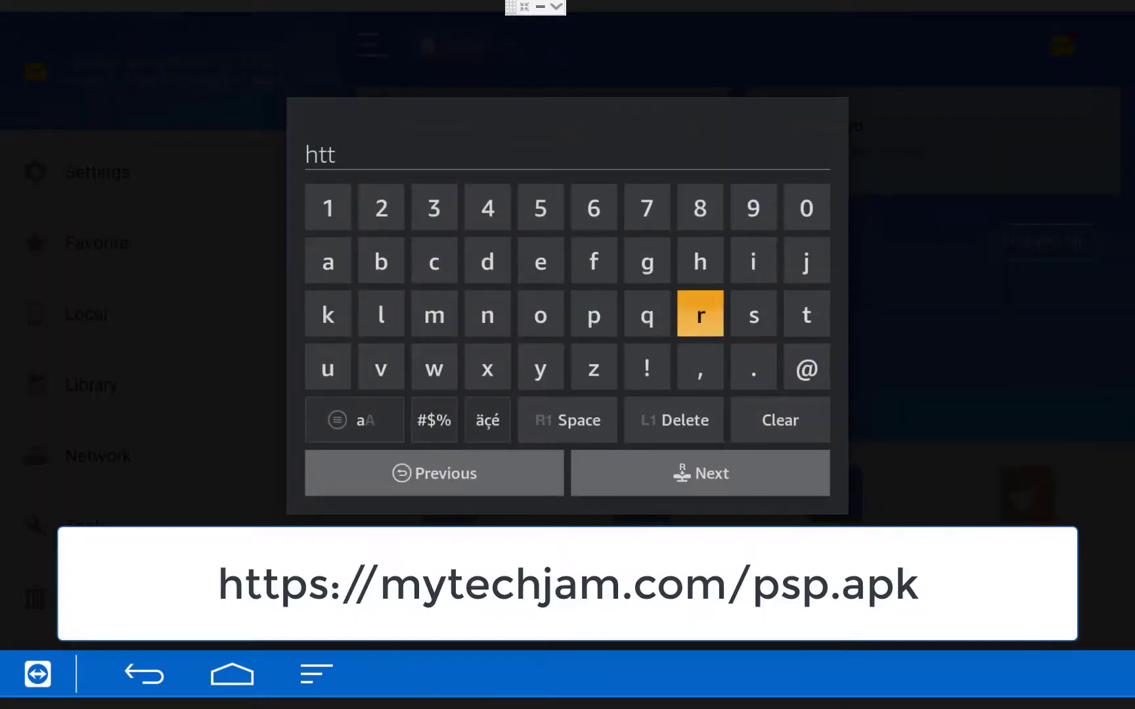
{"action": "type", "text": "ps://m"}
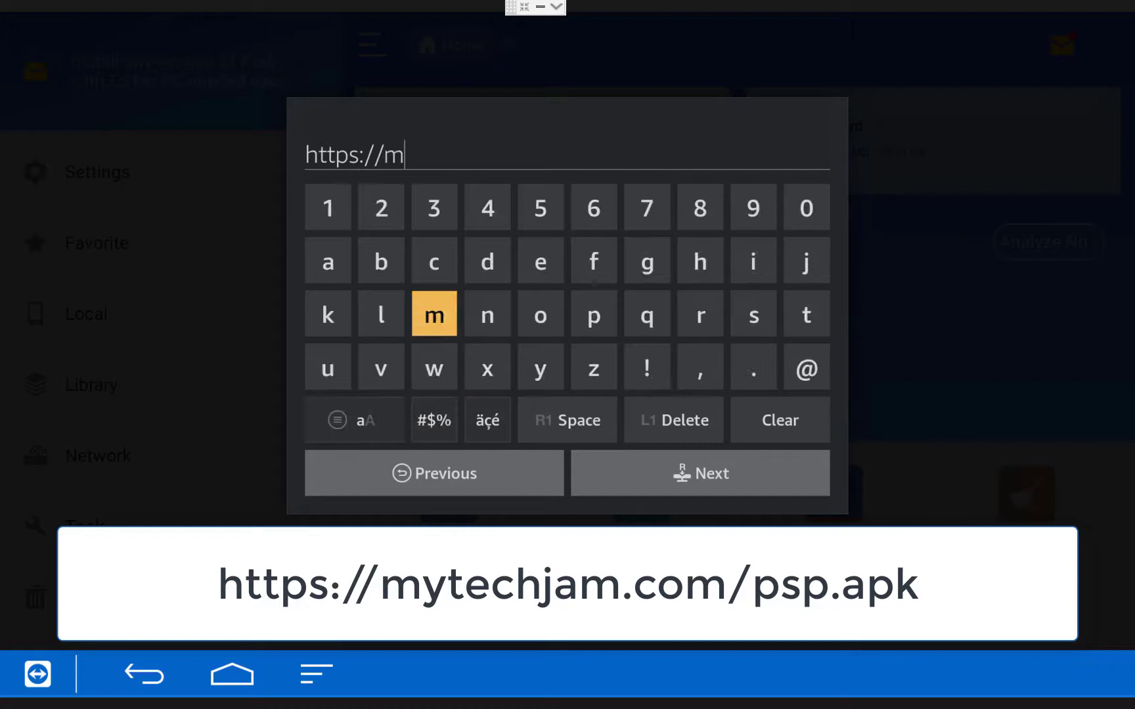
{"action": "type", "text": "ytechjam"}
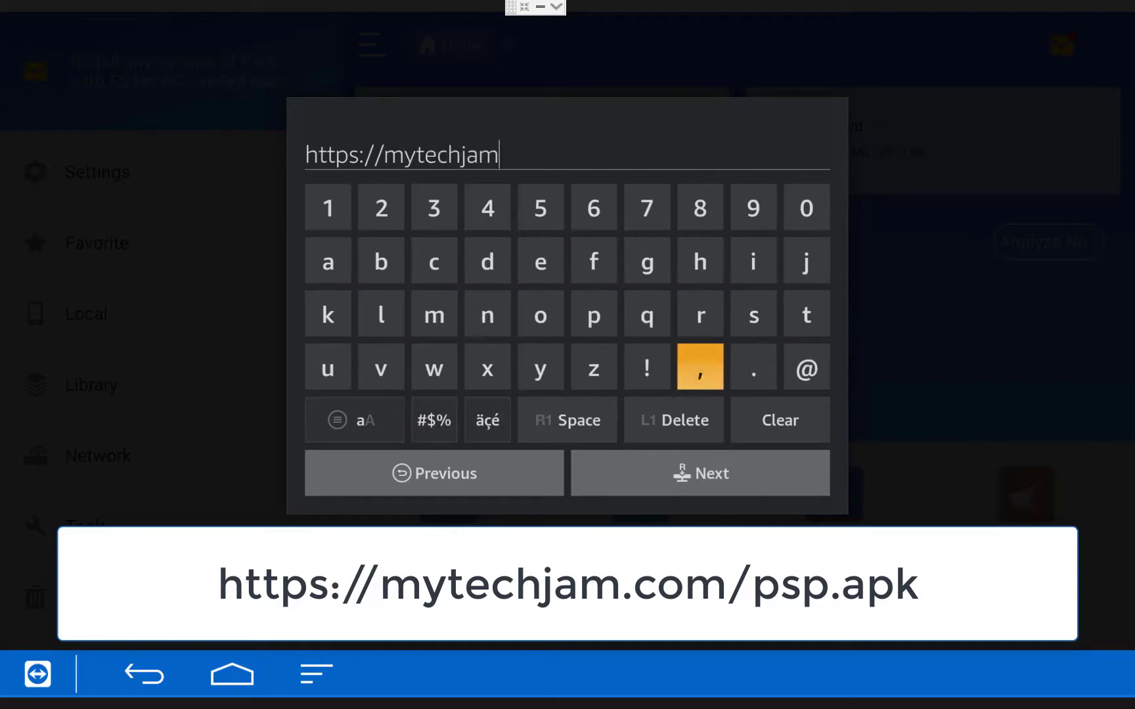
{"action": "type", "text": ".com/psp"}
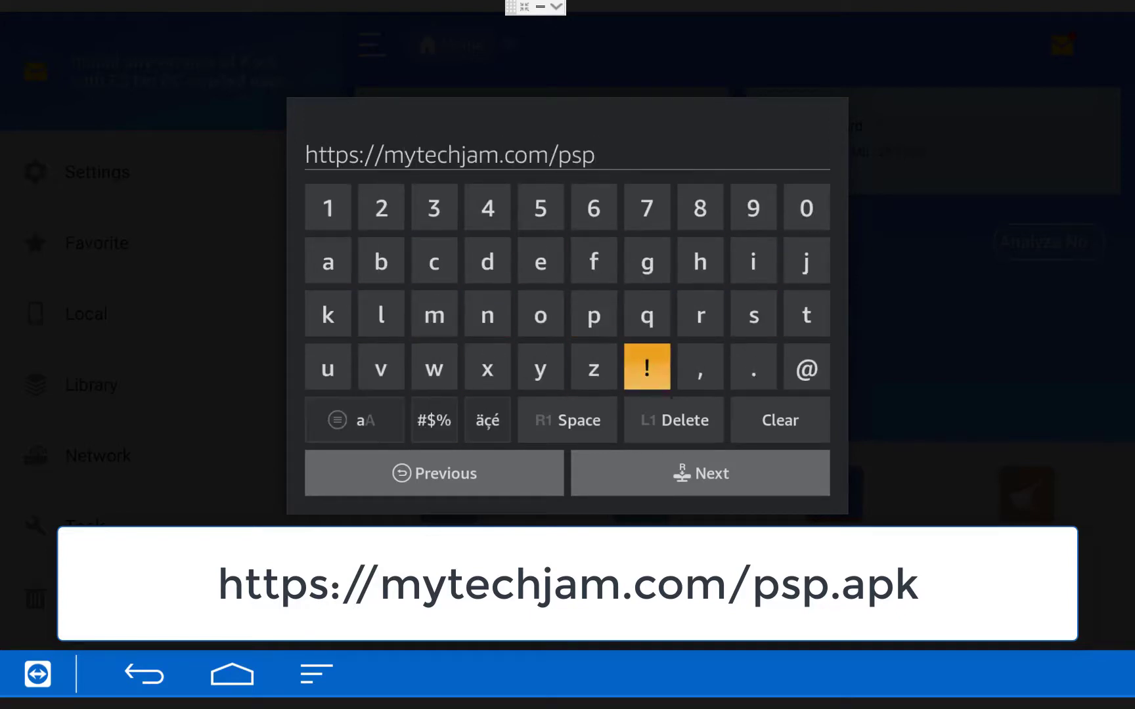
{"action": "type", "text": ".apk"}
{"action": "key", "text": "Down"}
{"action": "key", "text": "Down"}
{"action": "key", "text": "Down"}
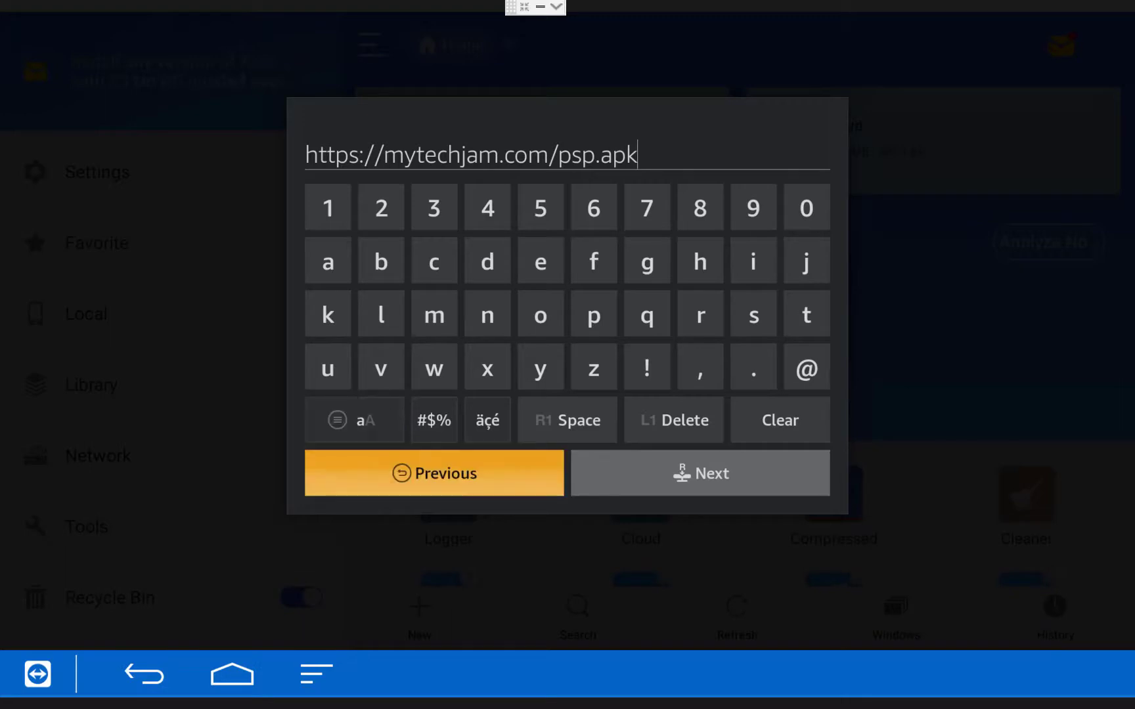
{"action": "key", "text": "Right"}
{"action": "key", "text": "Return"}
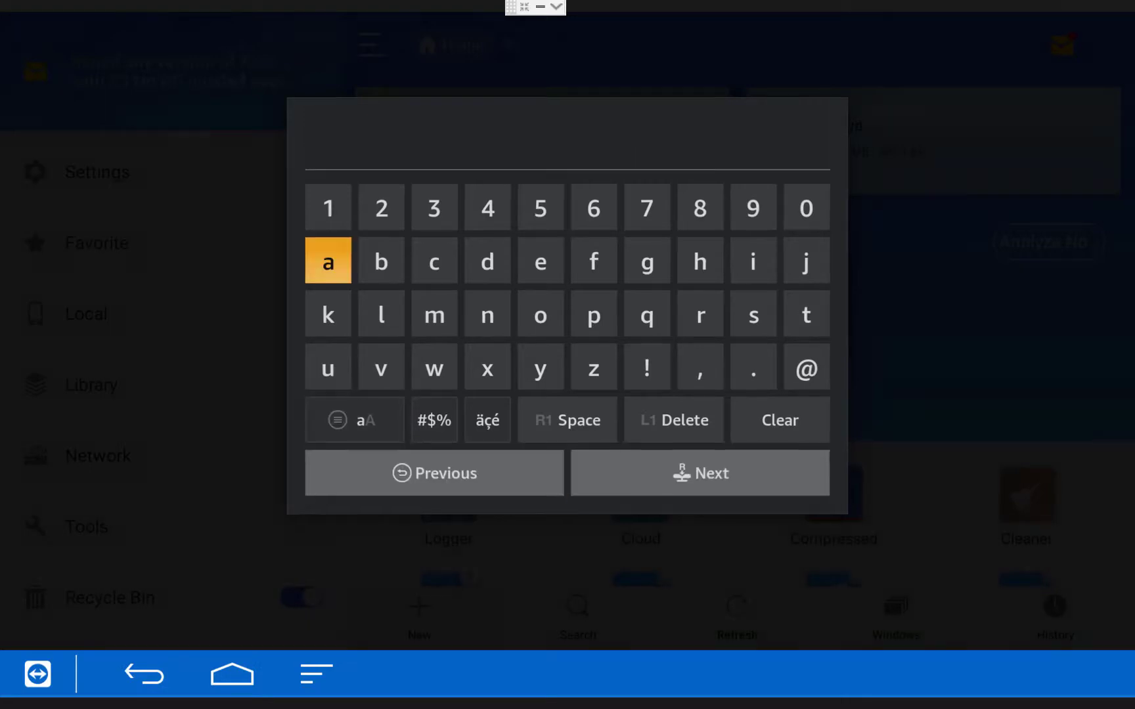
{"action": "key", "text": "Return"}
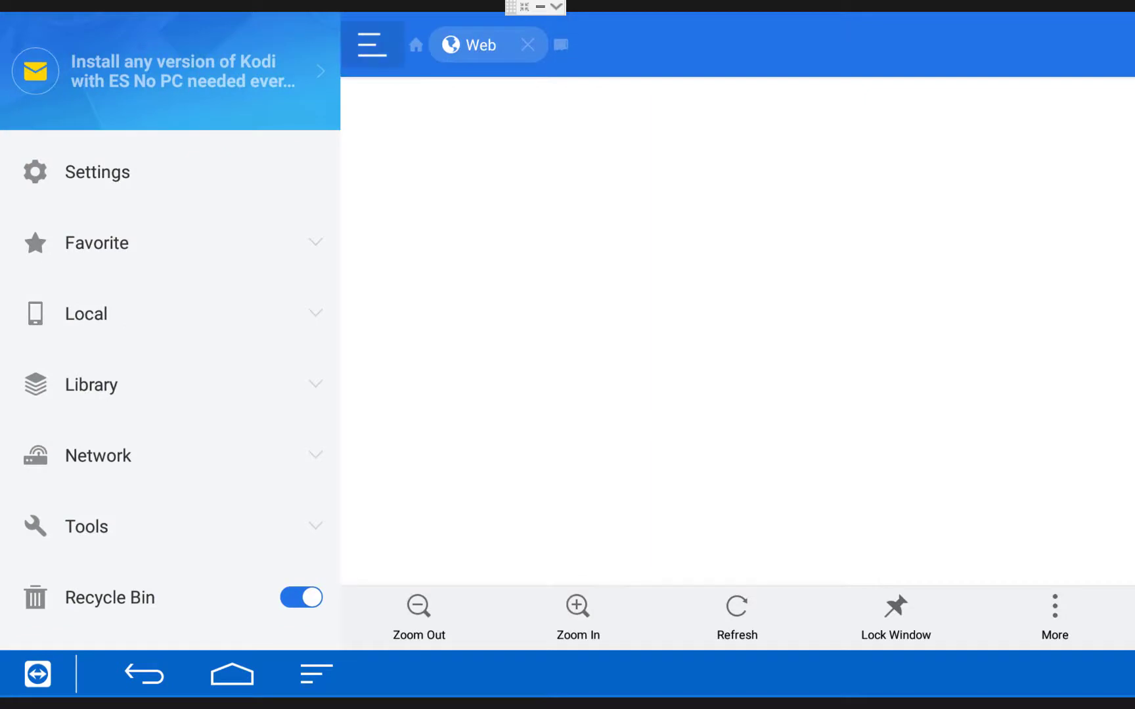
Choose to open the blank web page's address in an external browser from the page's additional options.
{"action": "key", "text": "Left"}
{"action": "key", "text": "Down"}
{"action": "key", "text": "Down"}
{"action": "key", "text": "Down"}
{"action": "key", "text": "Down"}
{"action": "key", "text": "Down"}
{"action": "key", "text": "Down"}
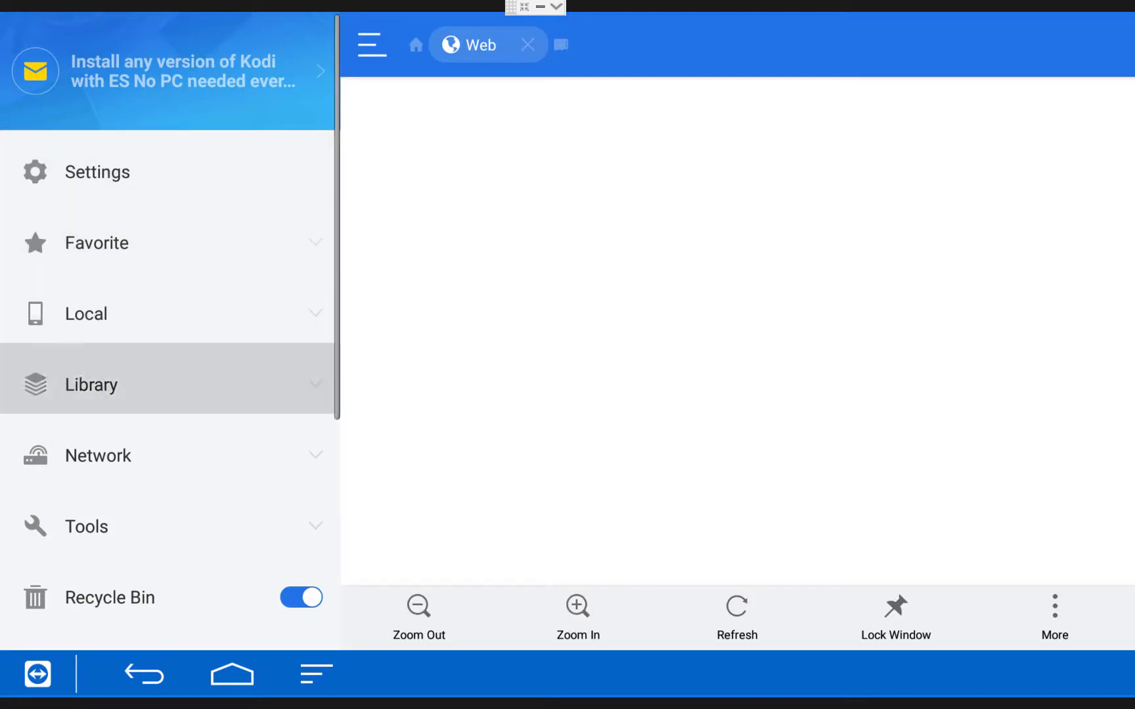
{"action": "key", "text": "Right"}
{"action": "key", "text": "Right"}
{"action": "key", "text": "Right"}
{"action": "key", "text": "Right"}
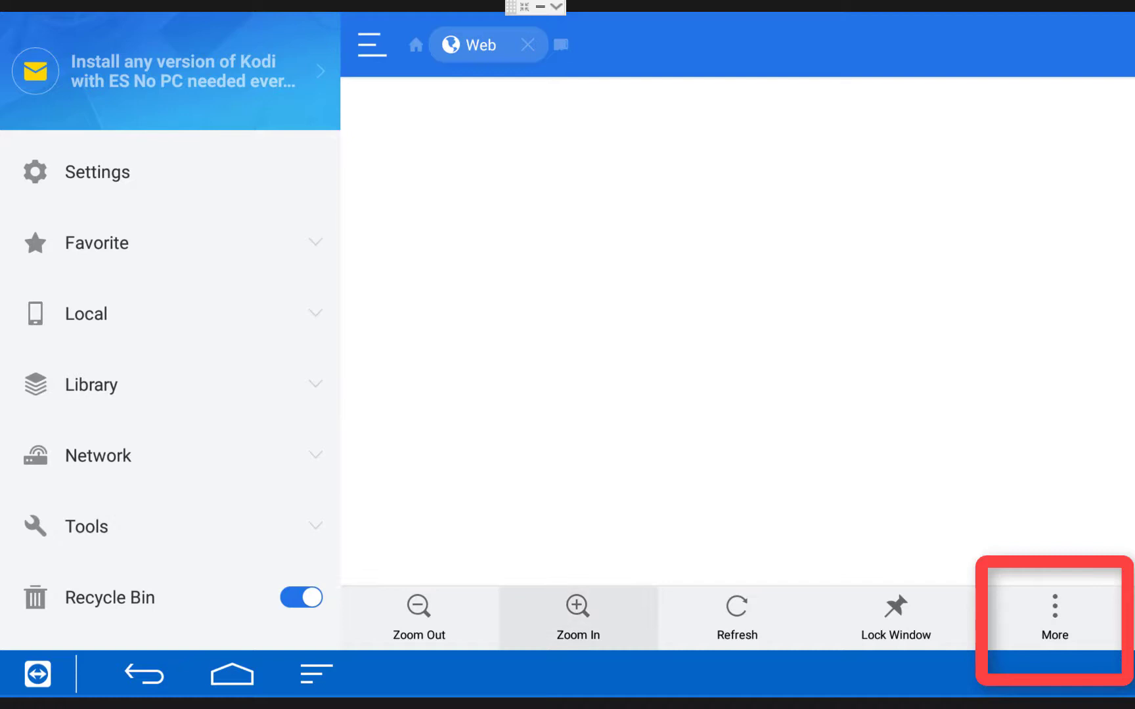
{"action": "key", "text": "Right"}
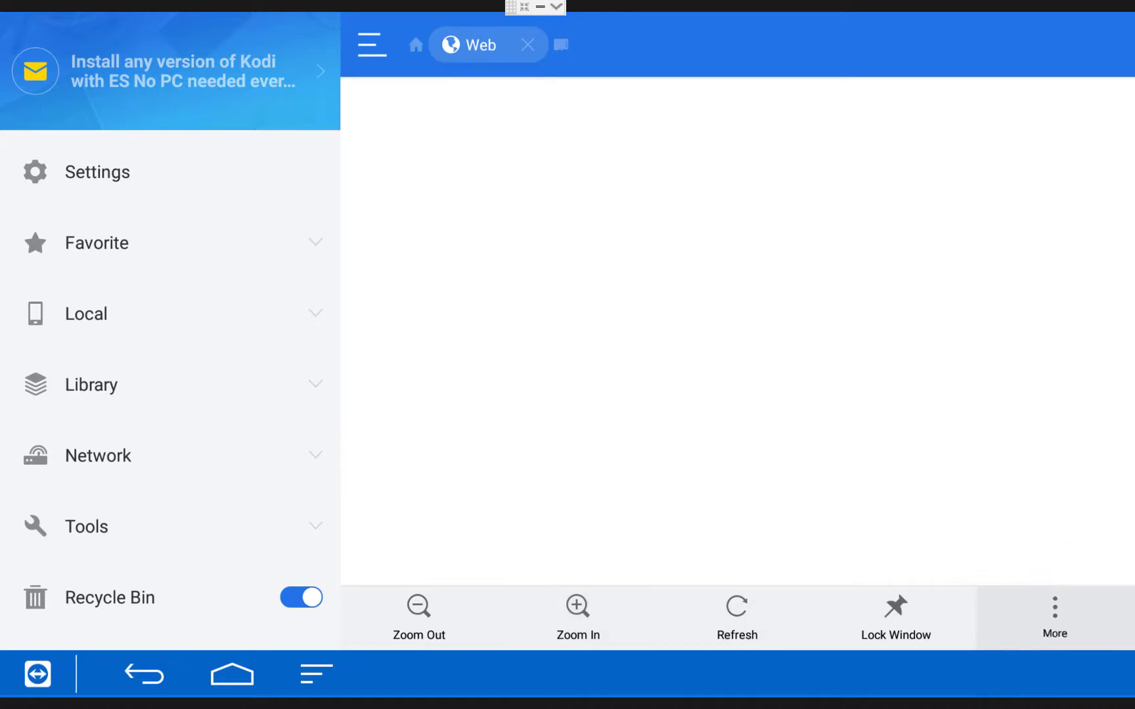
{"action": "key", "text": "Return"}
{"action": "key", "text": "Down"}
{"action": "key", "text": "Down"}
{"action": "key", "text": "Down"}
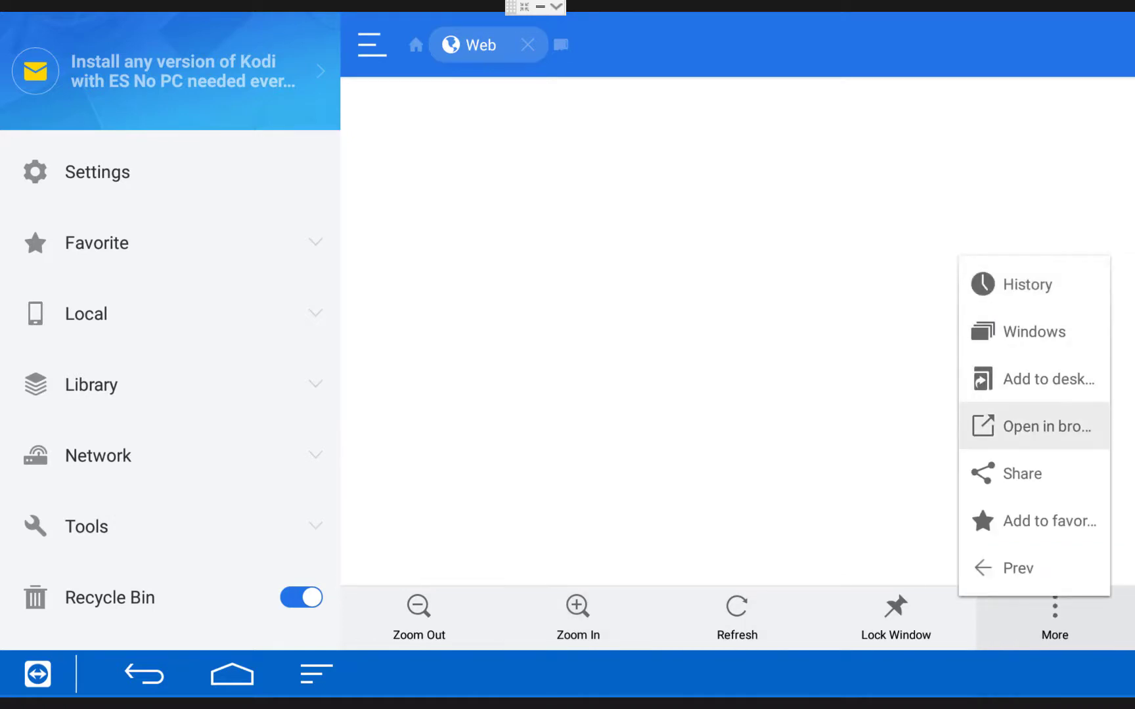
{"action": "key", "text": "Return"}
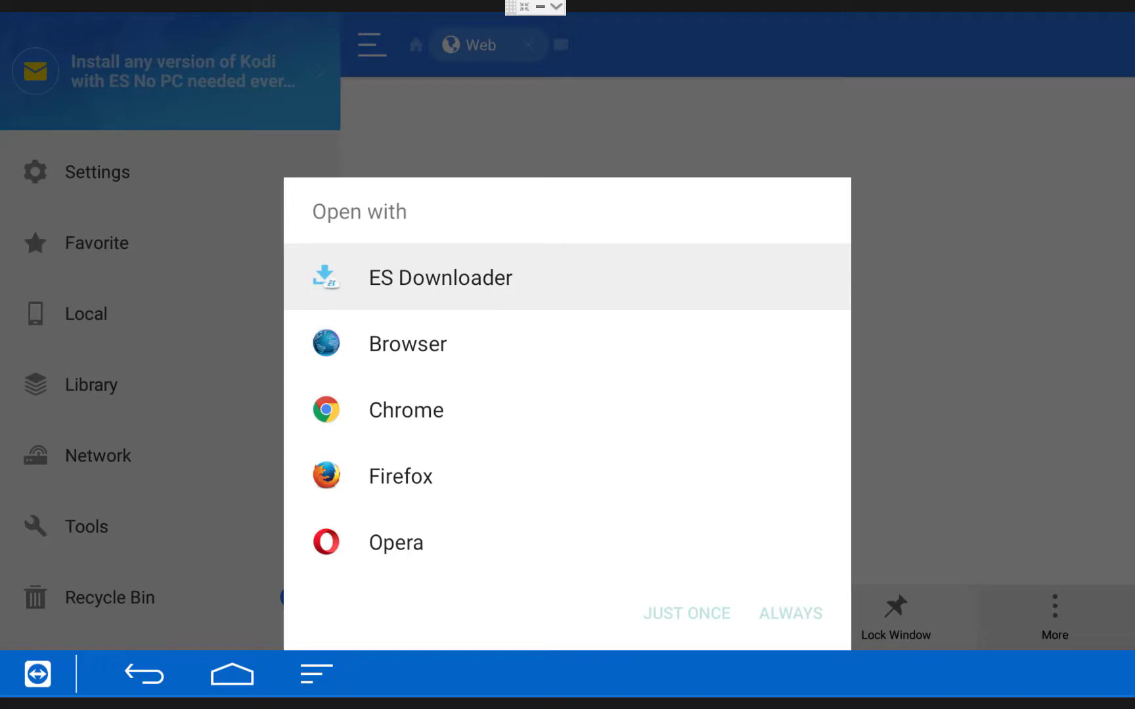
Use ES Downloader just once to open the address and download psp.apk.
{"action": "key", "text": "Return"}
{"action": "key", "text": "Down"}
{"action": "key", "text": "Down"}
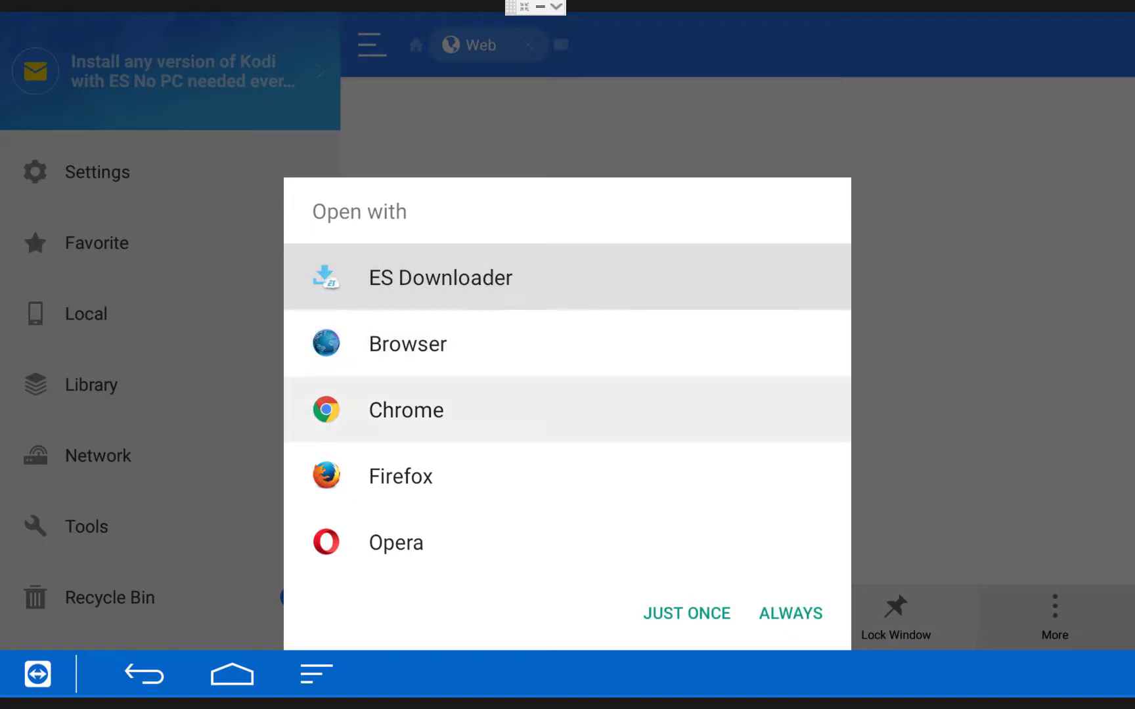
{"action": "key", "text": "Down"}
{"action": "key", "text": "Down"}
{"action": "key", "text": "Down"}
{"action": "key", "text": "Return"}
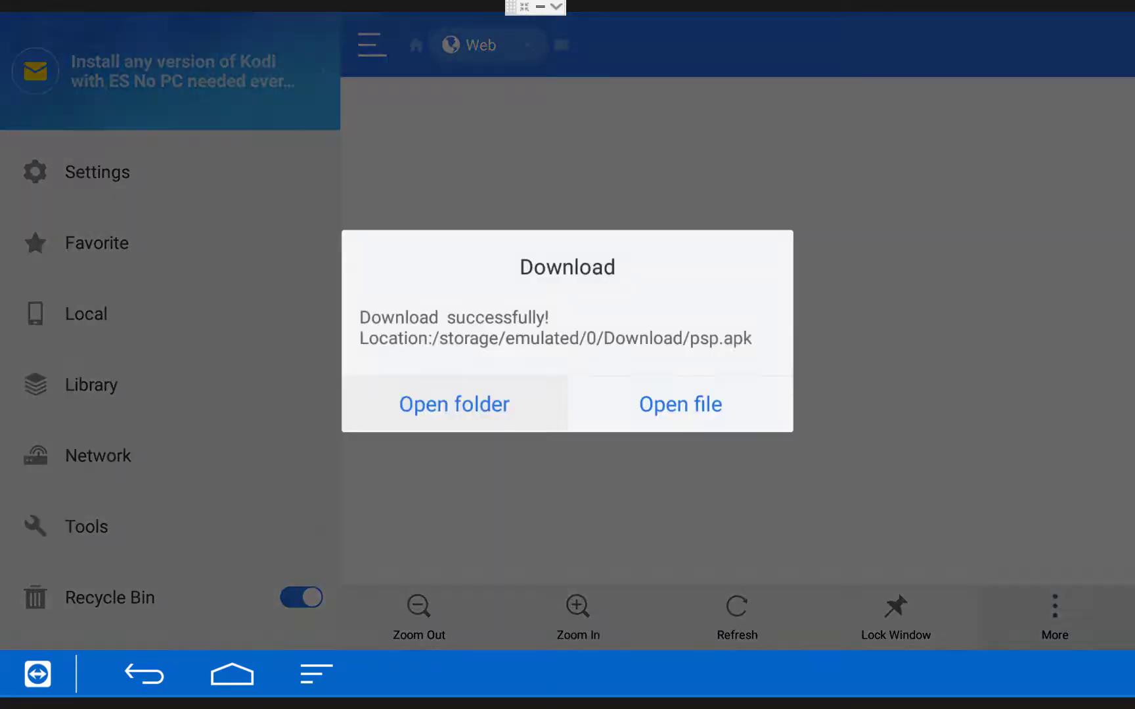
Open the downloaded psp.apk, install PPSSPP with the requested permissions, and close the installer without launching it.
{"action": "key", "text": "Right"}
{"action": "key", "text": "Return"}
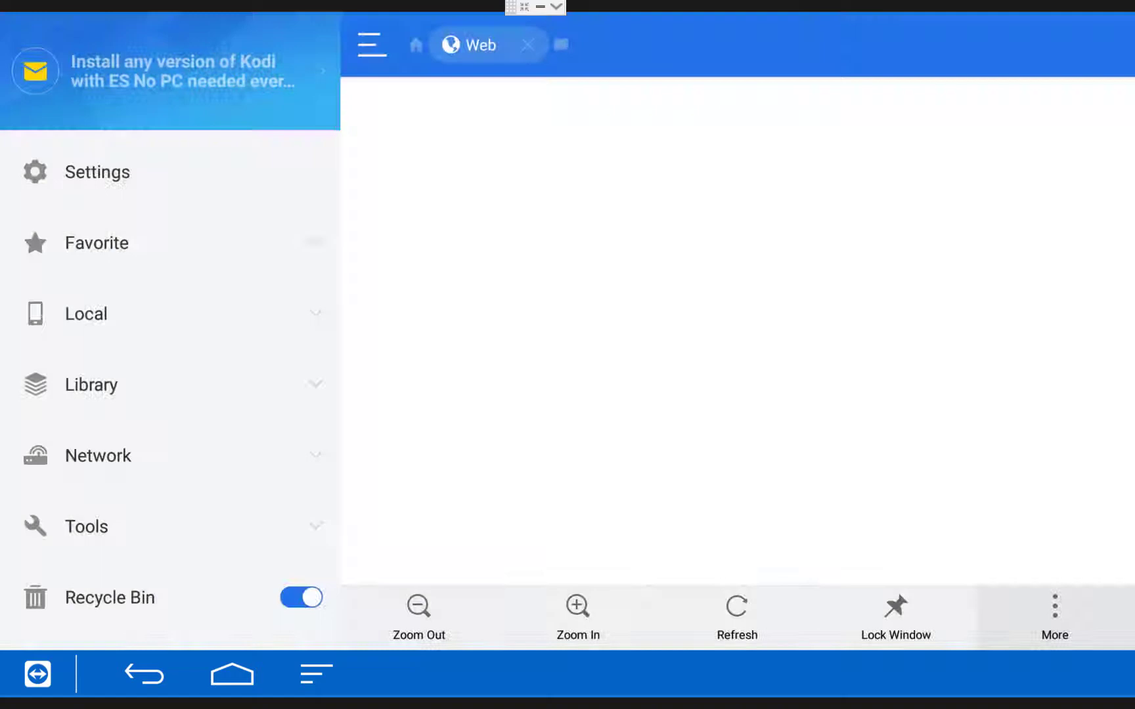
{"action": "key", "text": "Right"}
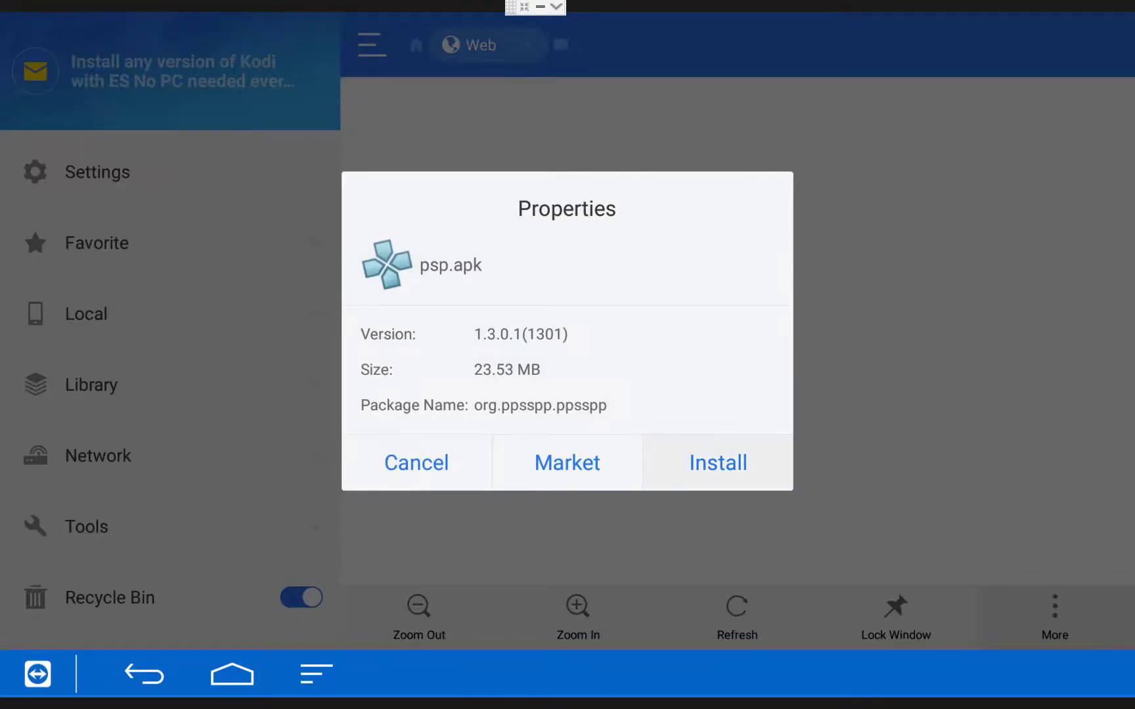
{"action": "key", "text": "Return"}
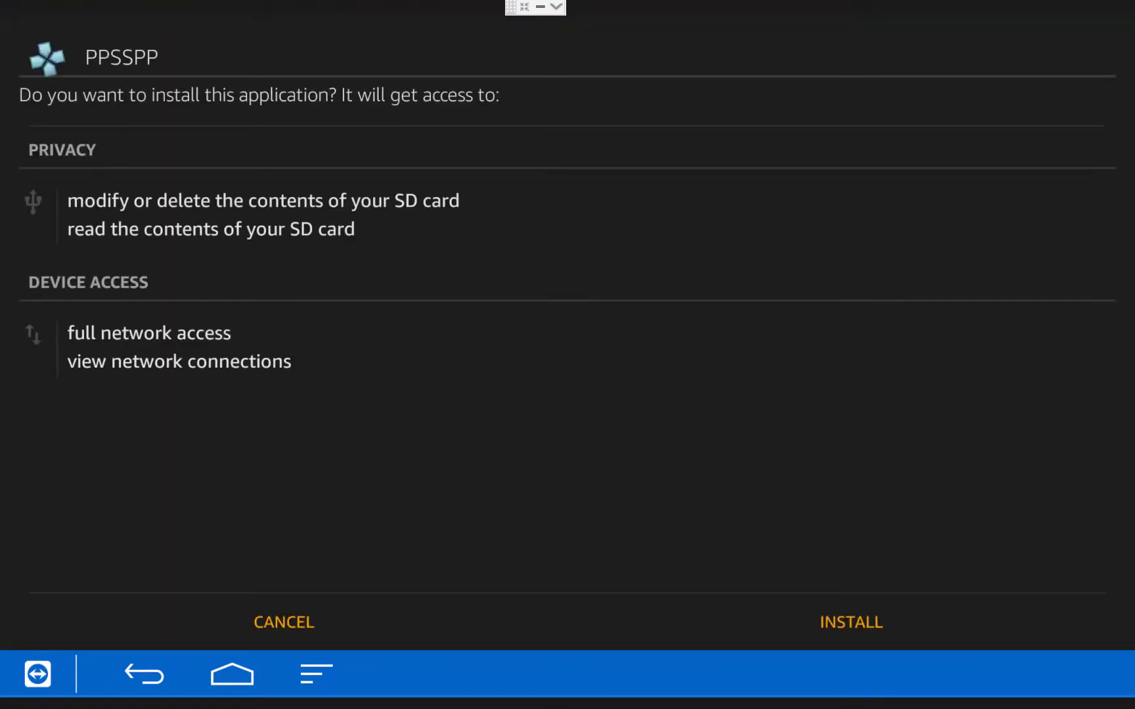
{"action": "key", "text": "Down"}
{"action": "key", "text": "Right"}
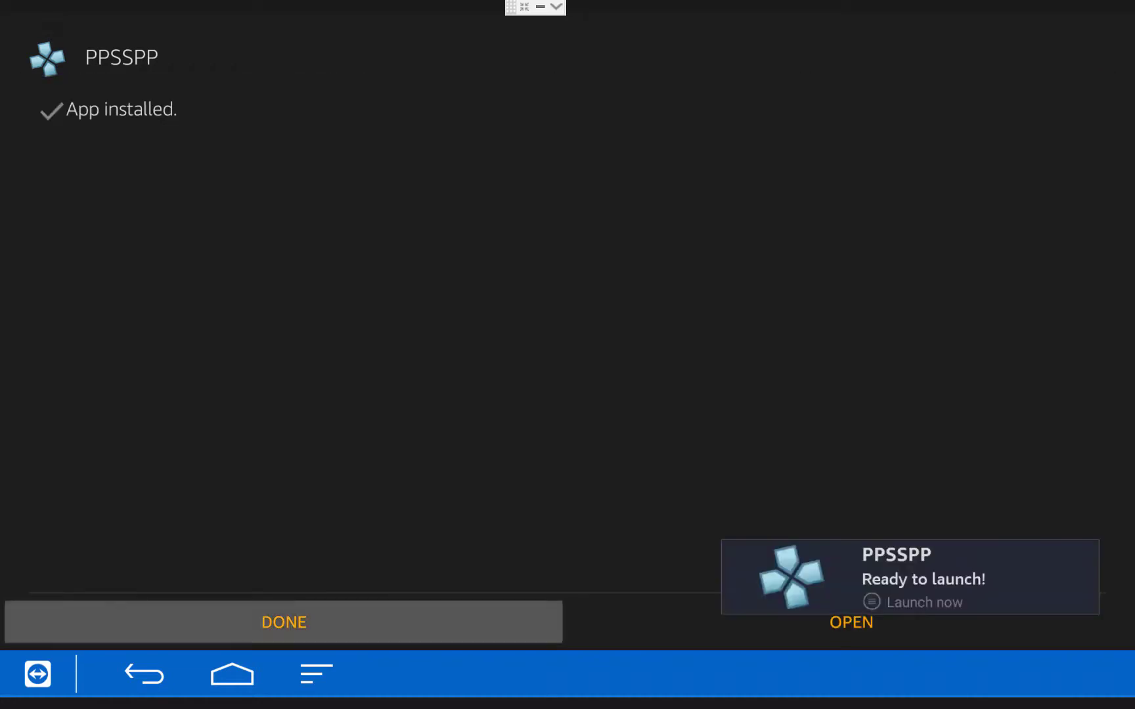
{"action": "key", "text": "Return"}
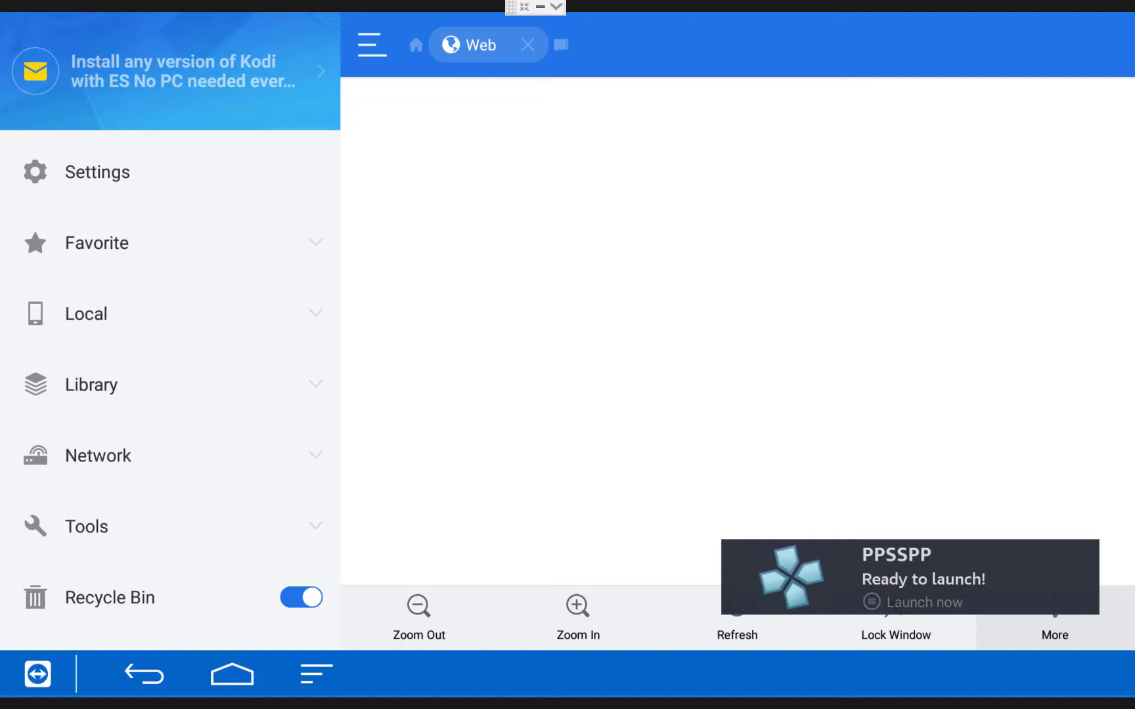
Open the Cloud locations in the Network group and start adding a new cloud storage account.
{"action": "key", "text": "Left"}
{"action": "key", "text": "Left"}
{"action": "key", "text": "Left"}
{"action": "key", "text": "Left"}
{"action": "key", "text": "Left"}
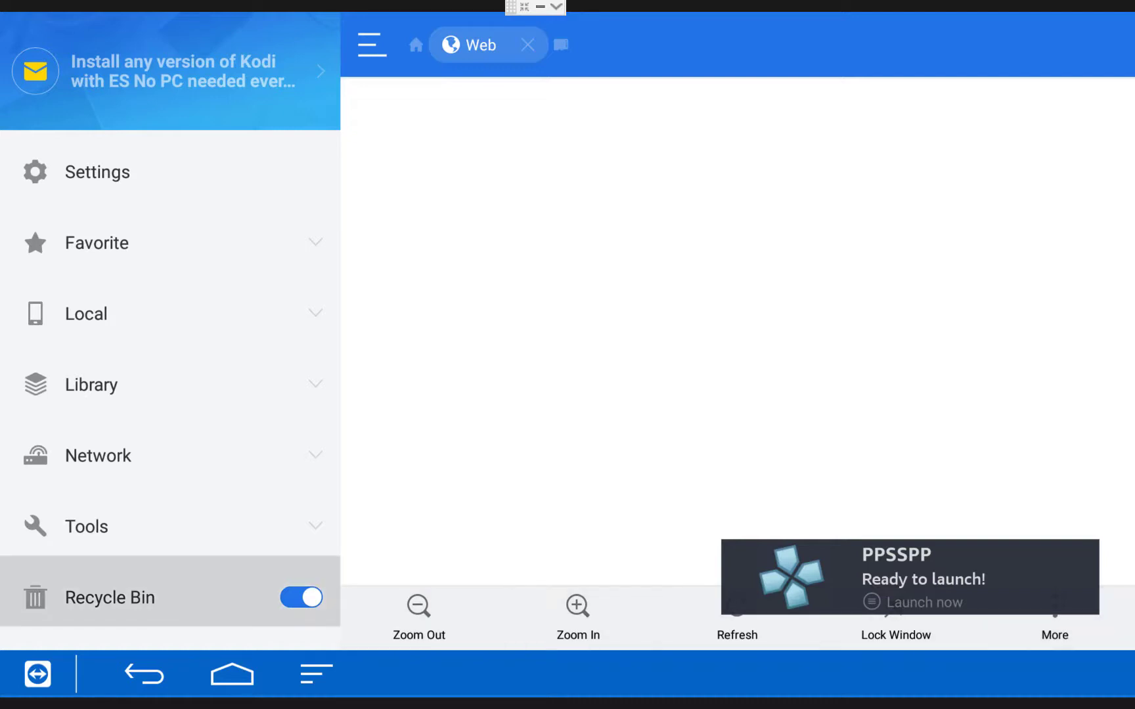
{"action": "key", "text": "Up"}
{"action": "key", "text": "Up"}
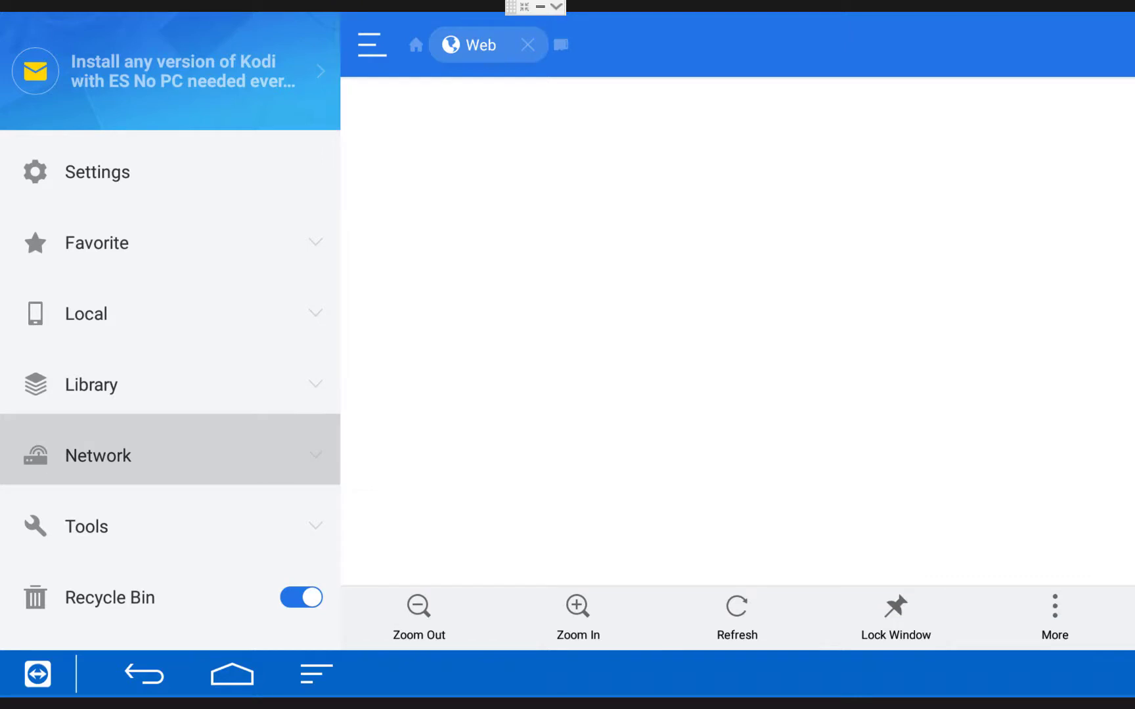
{"action": "key", "text": "Return"}
{"action": "key", "text": "Down"}
{"action": "key", "text": "Down"}
{"action": "key", "text": "Down"}
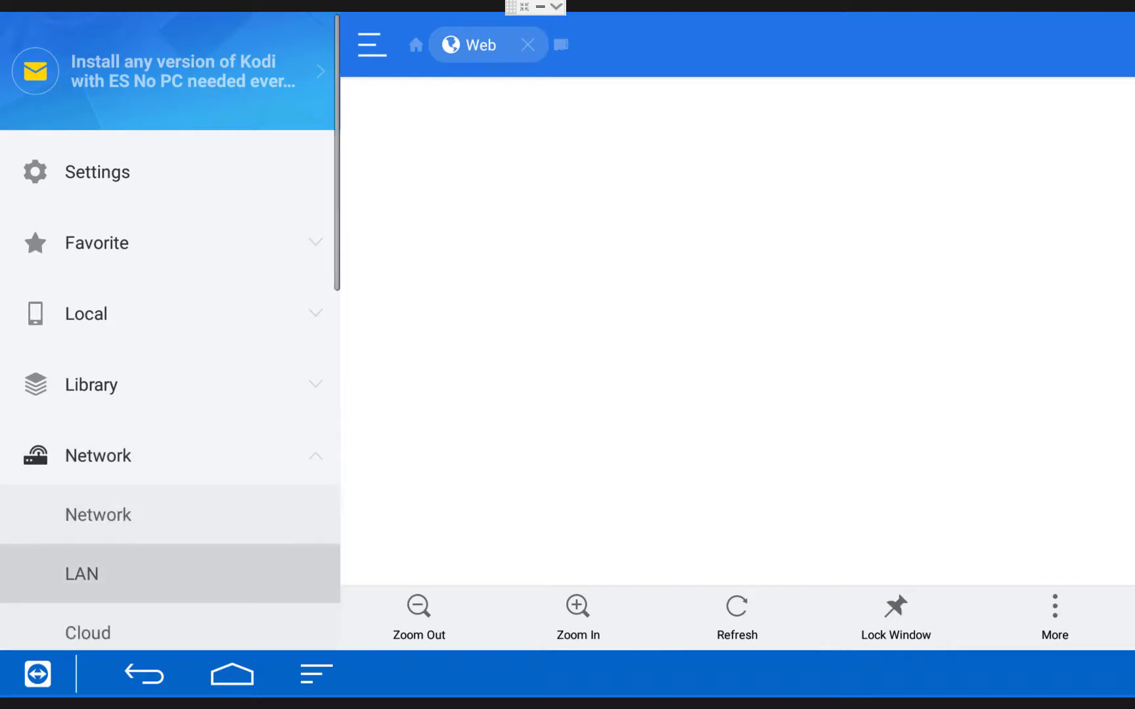
{"action": "key", "text": "Return"}
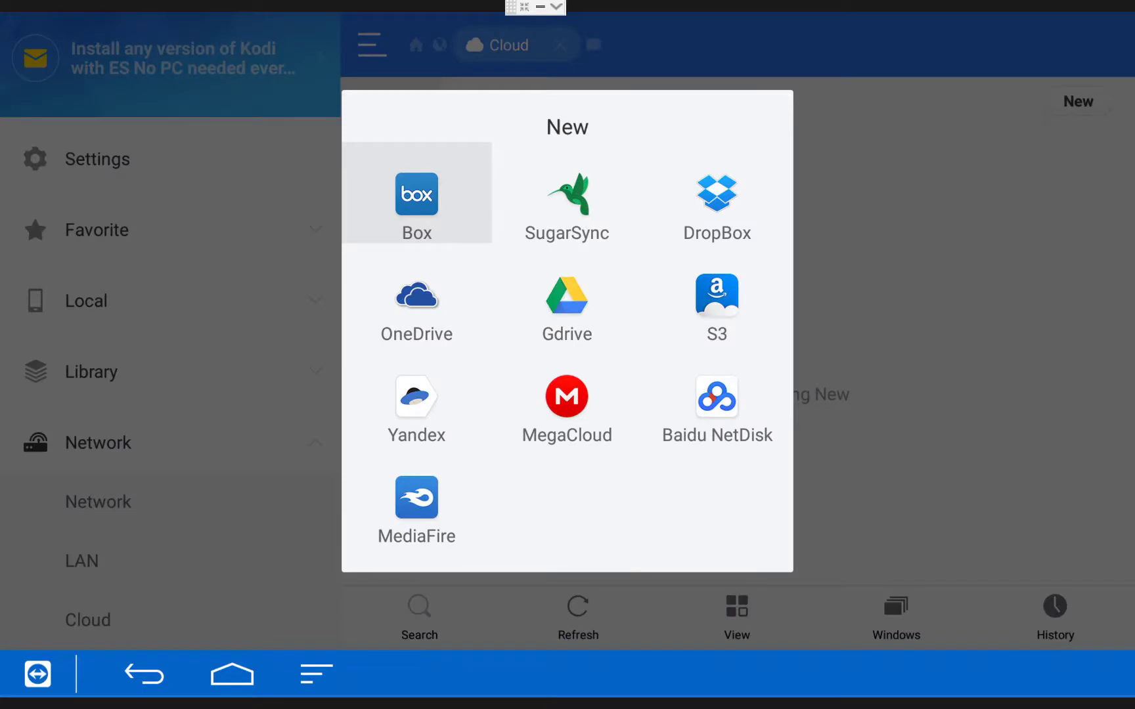
Choose DropBox as the cloud service and sign in with the account's email and password.
{"action": "key", "text": "Right"}
{"action": "key", "text": "Right"}
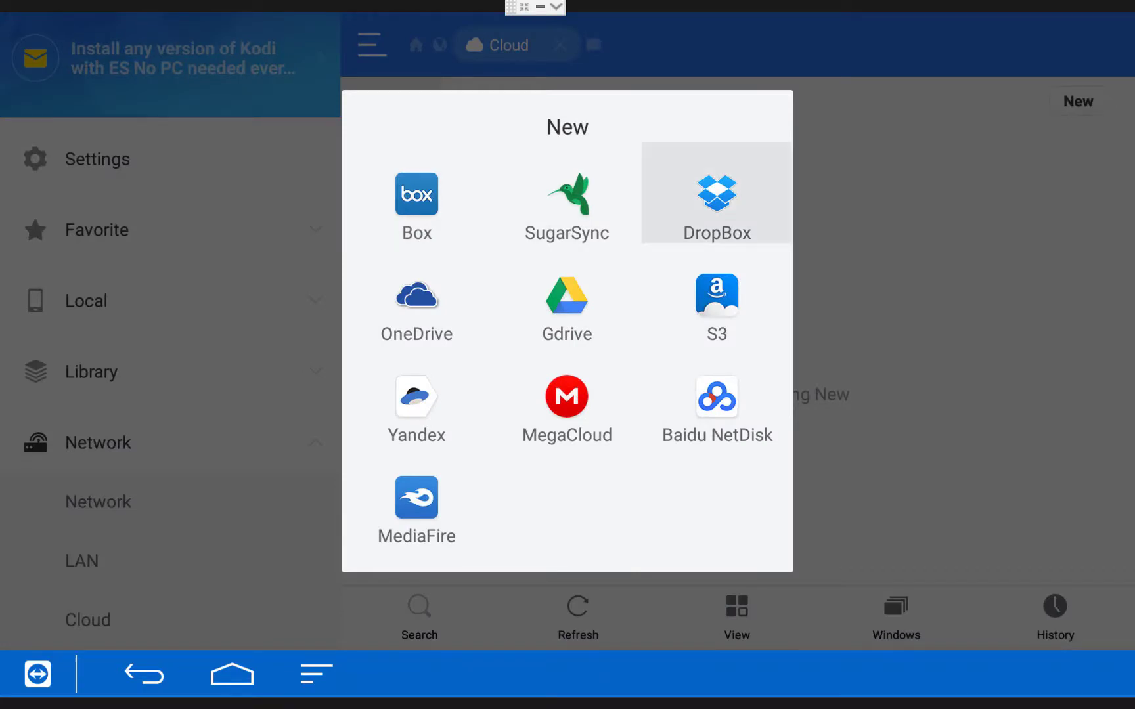
{"action": "key", "text": "Return"}
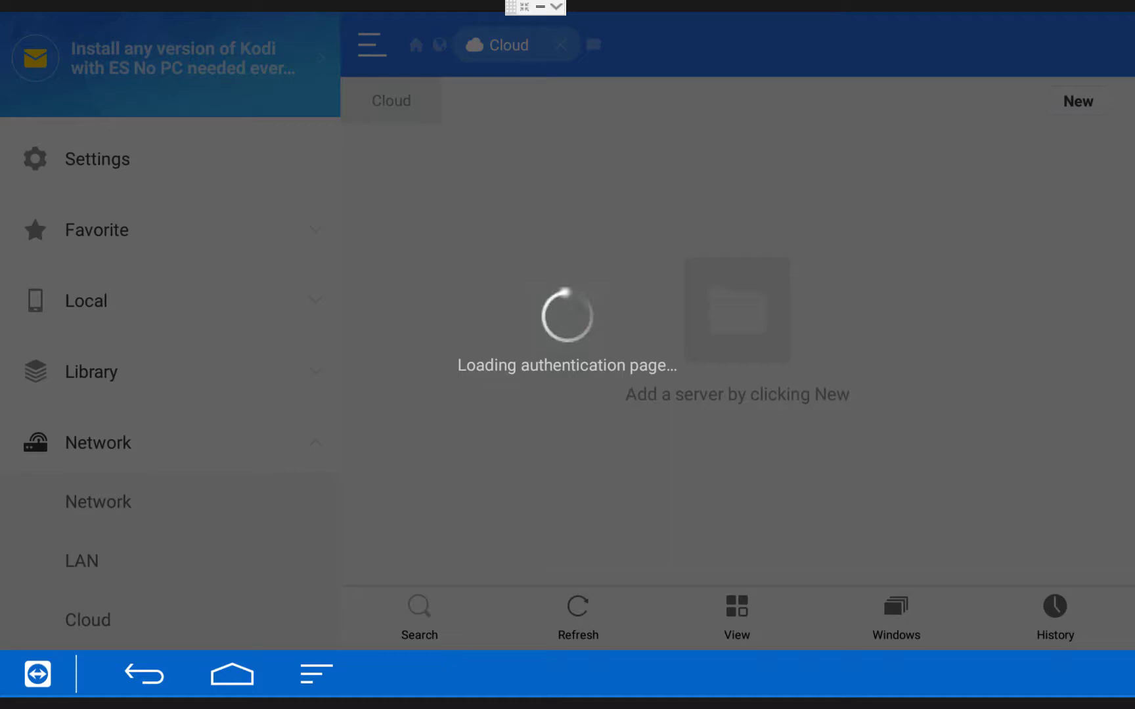
{"action": "key", "text": "Down"}
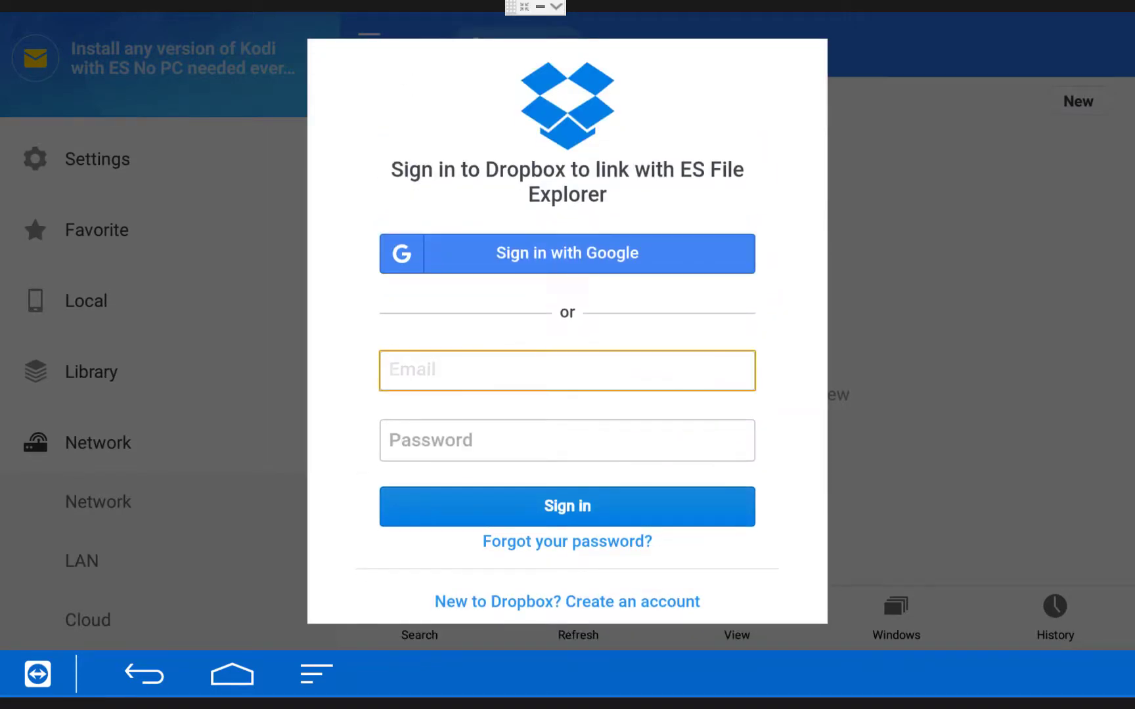
{"action": "key", "text": "Return"}
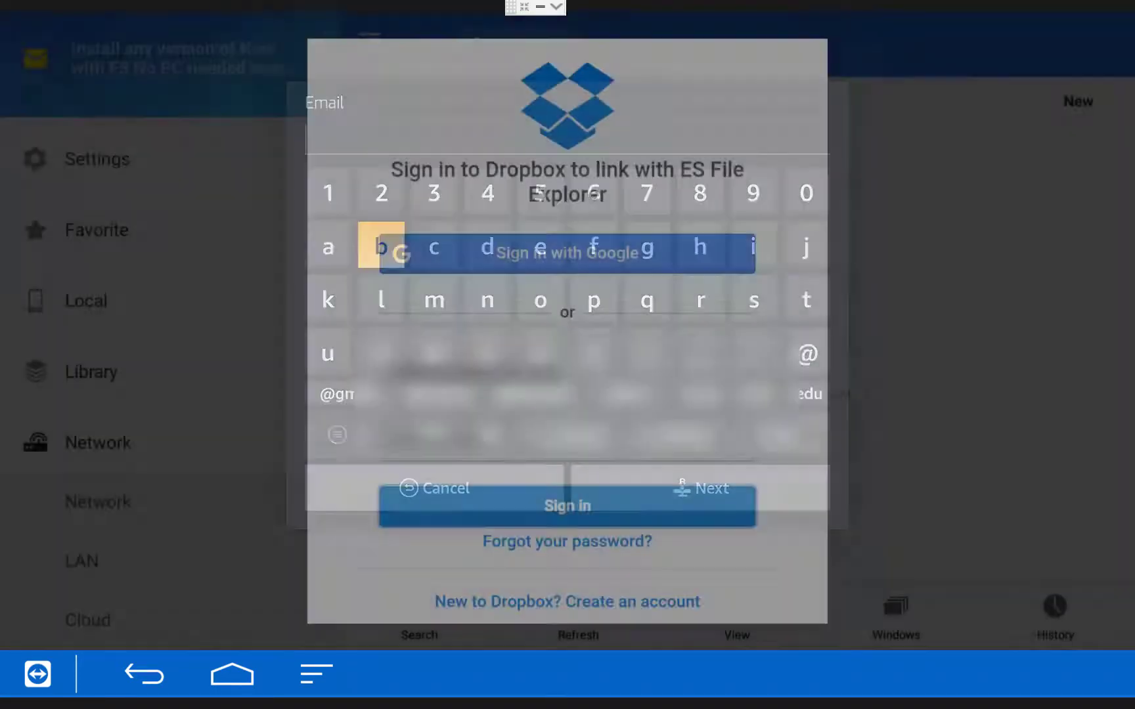
{"action": "key", "text": "Down"}
{"action": "key", "text": "Up"}
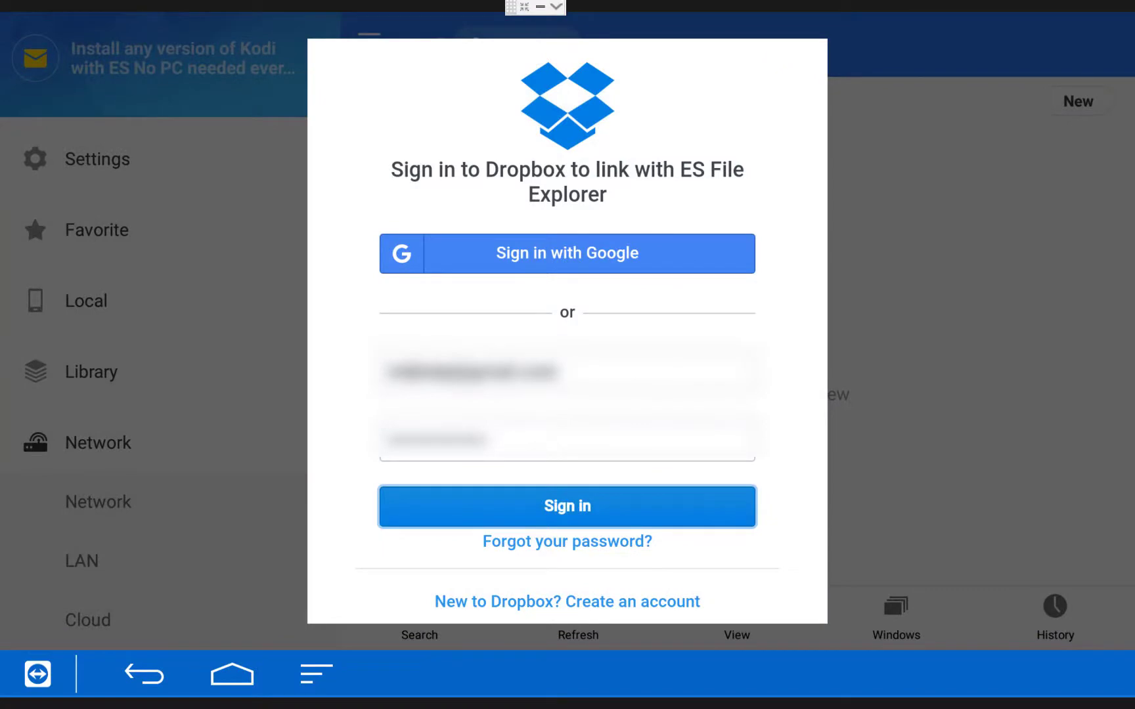
{"action": "key", "text": "Return"}
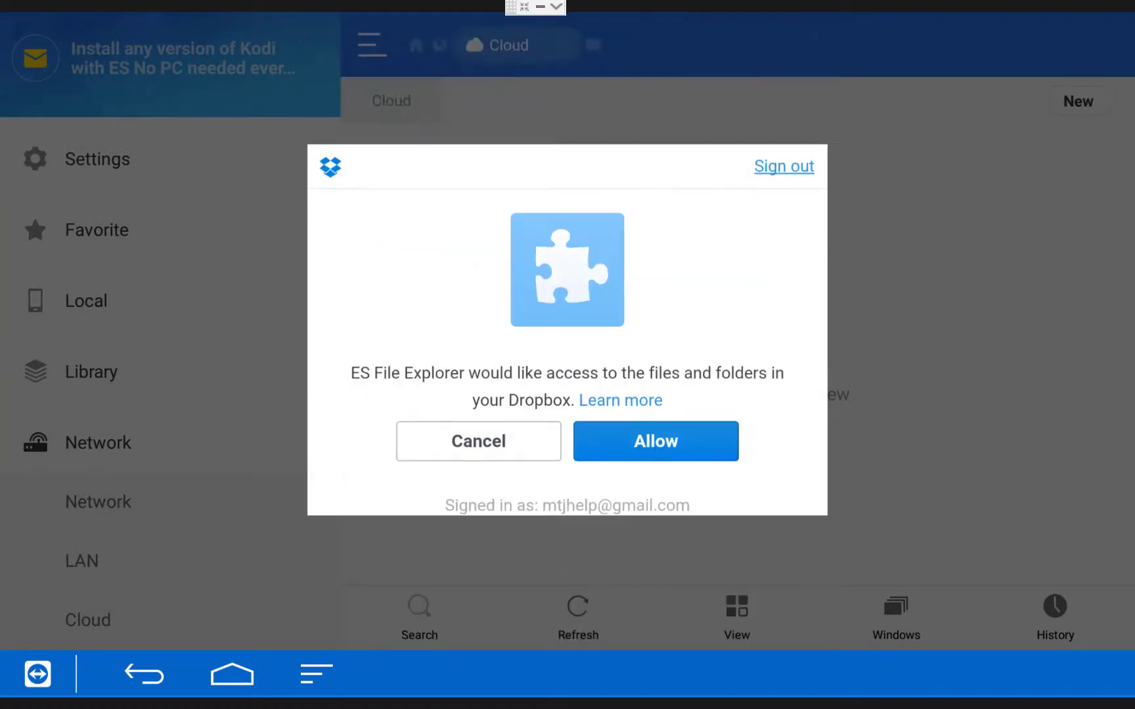
Allow ES File Explorer to access the files and folders in the Dropbox account.
{"action": "key", "text": "Down"}
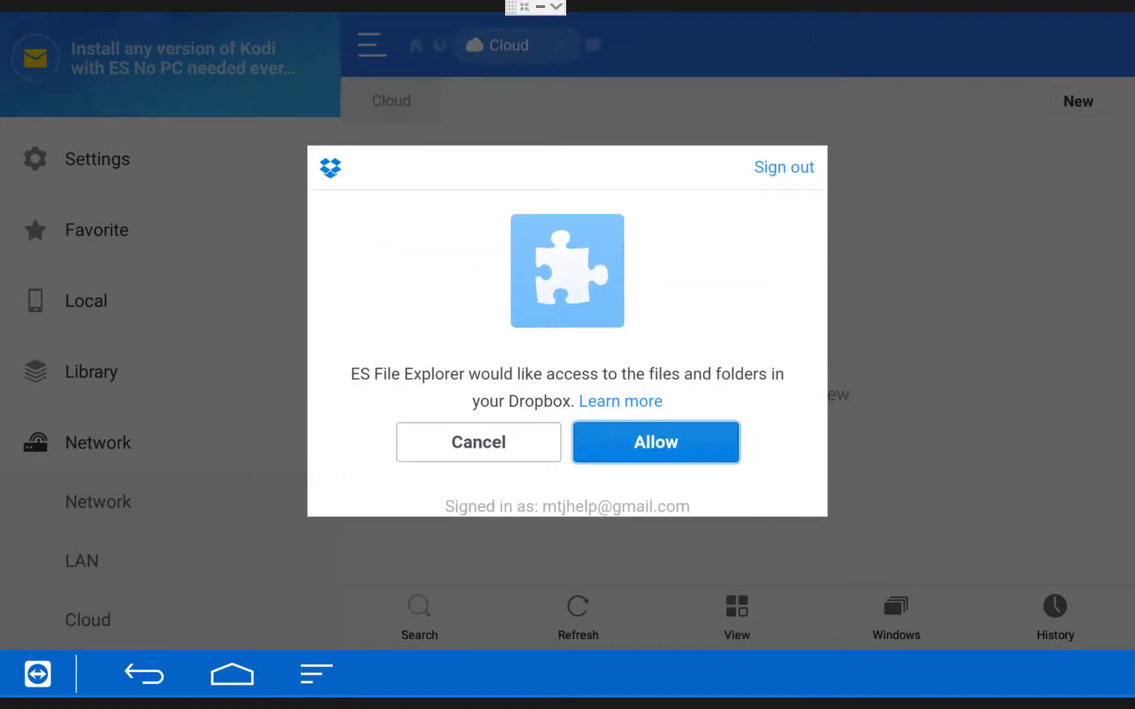
{"action": "key", "text": "Up"}
{"action": "key", "text": "Return"}
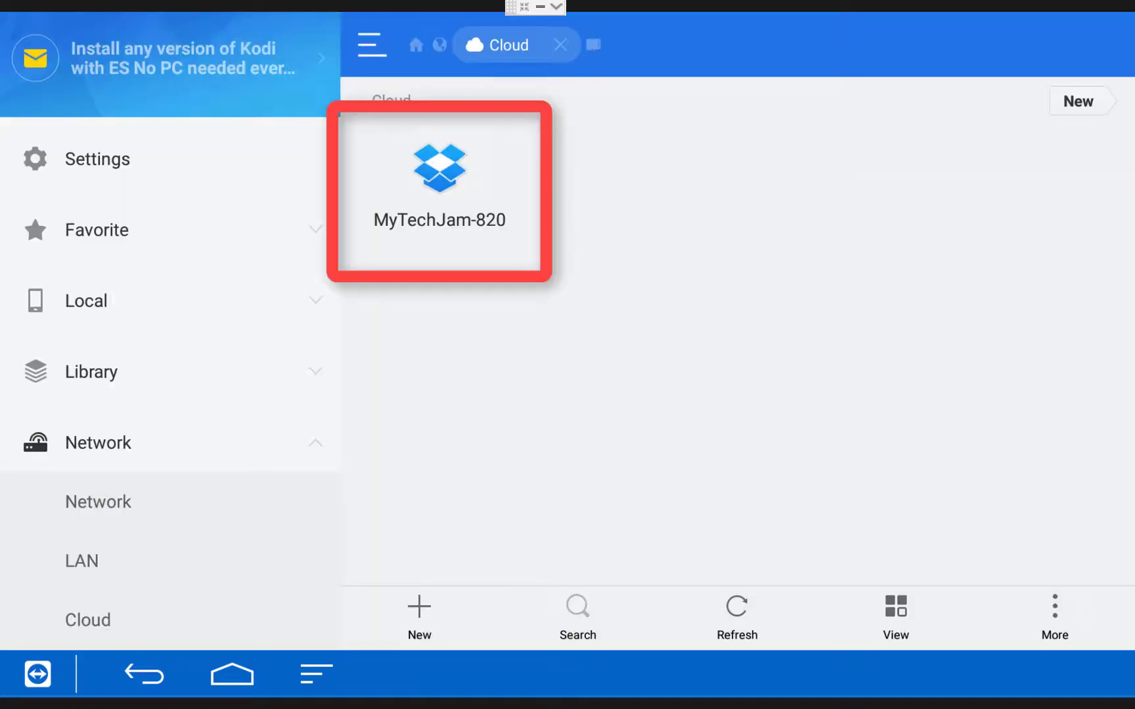
Open the linked Dropbox storage and copy MegaMan.iso.
{"action": "key", "text": "Return"}
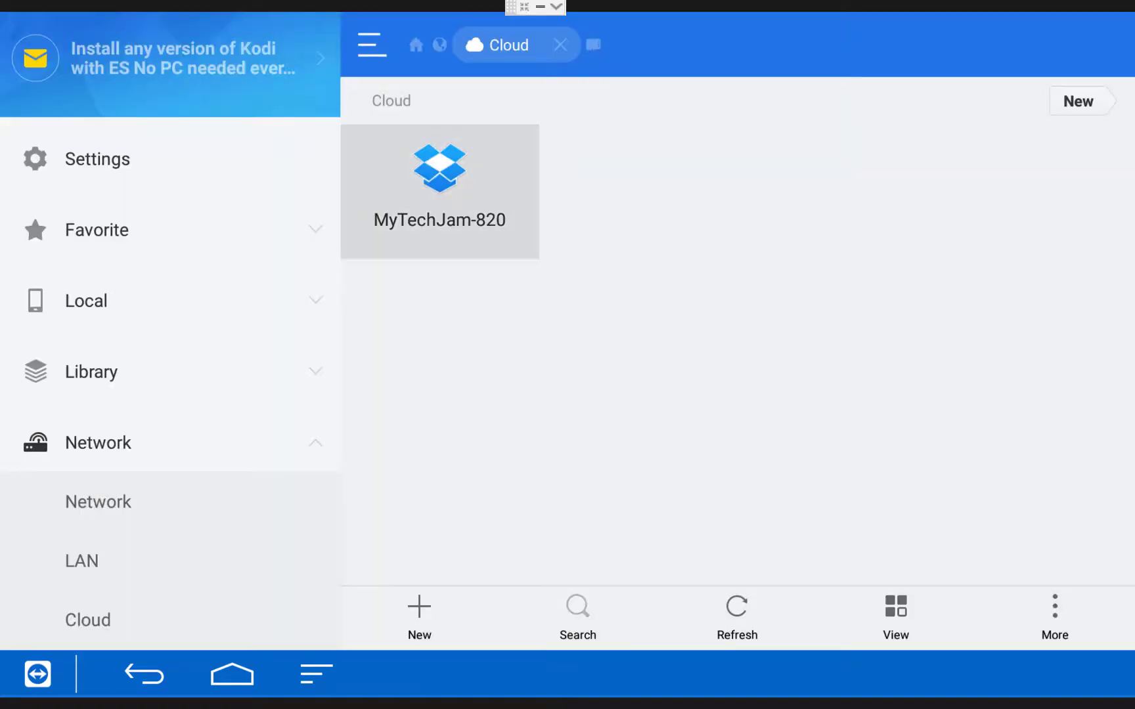
{"action": "key", "text": "Down"}
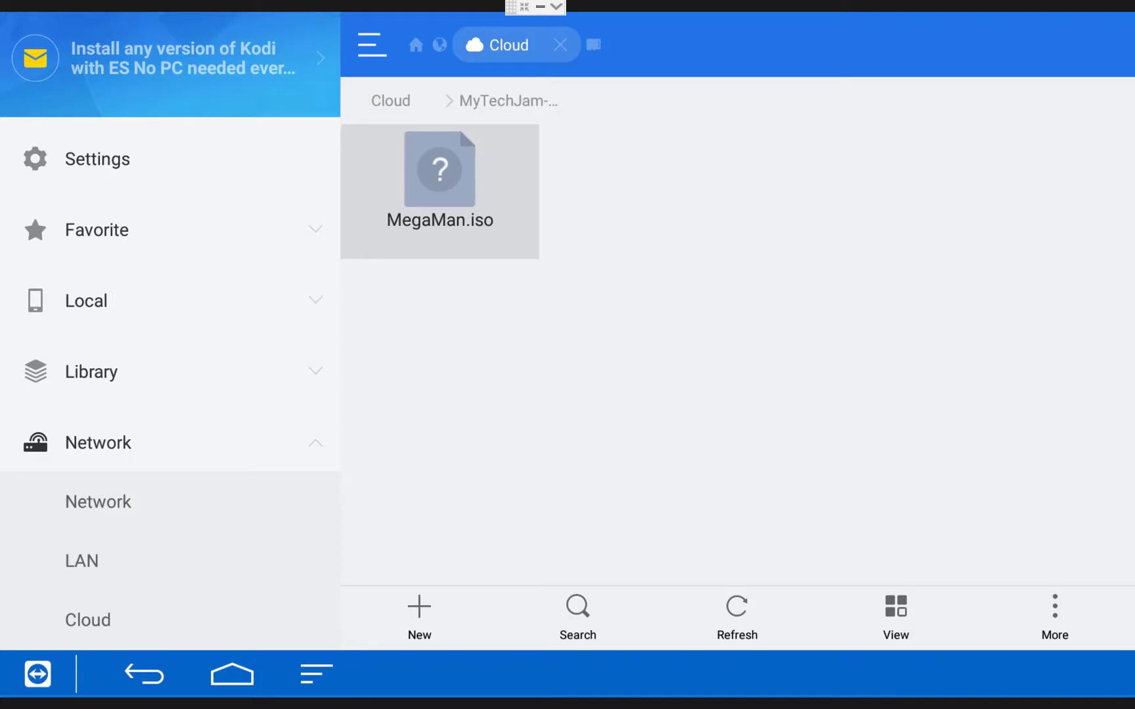
{"action": "key", "text": "Return"}
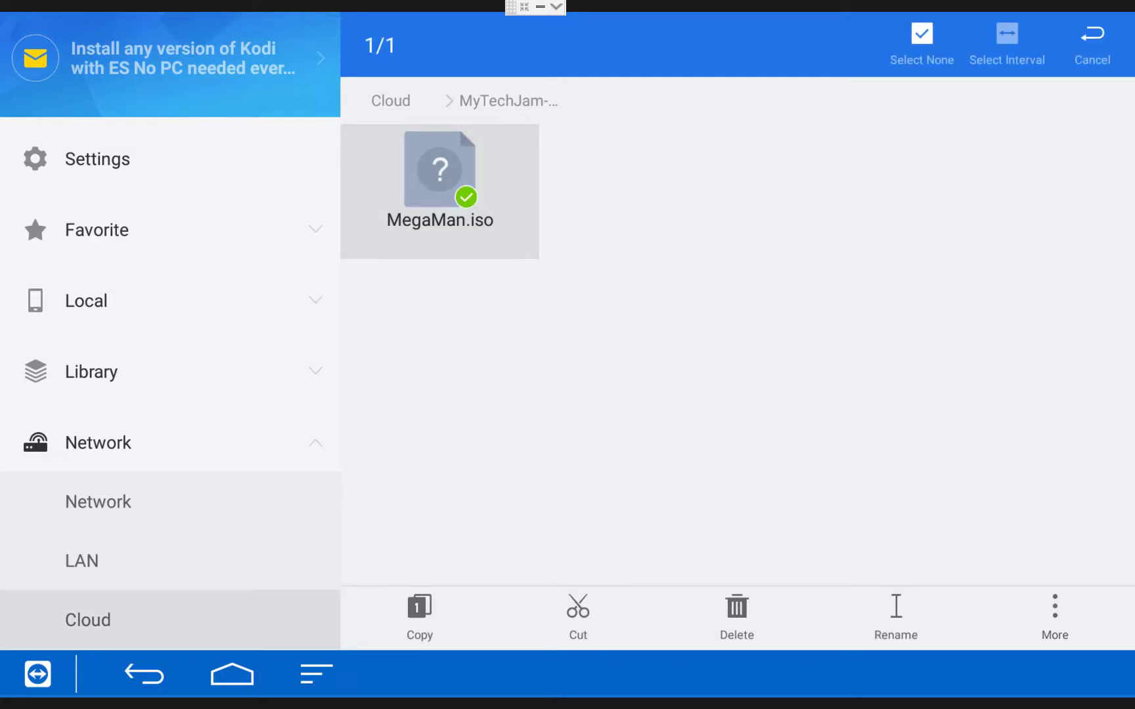
{"action": "key", "text": "Down"}
{"action": "key", "text": "Down"}
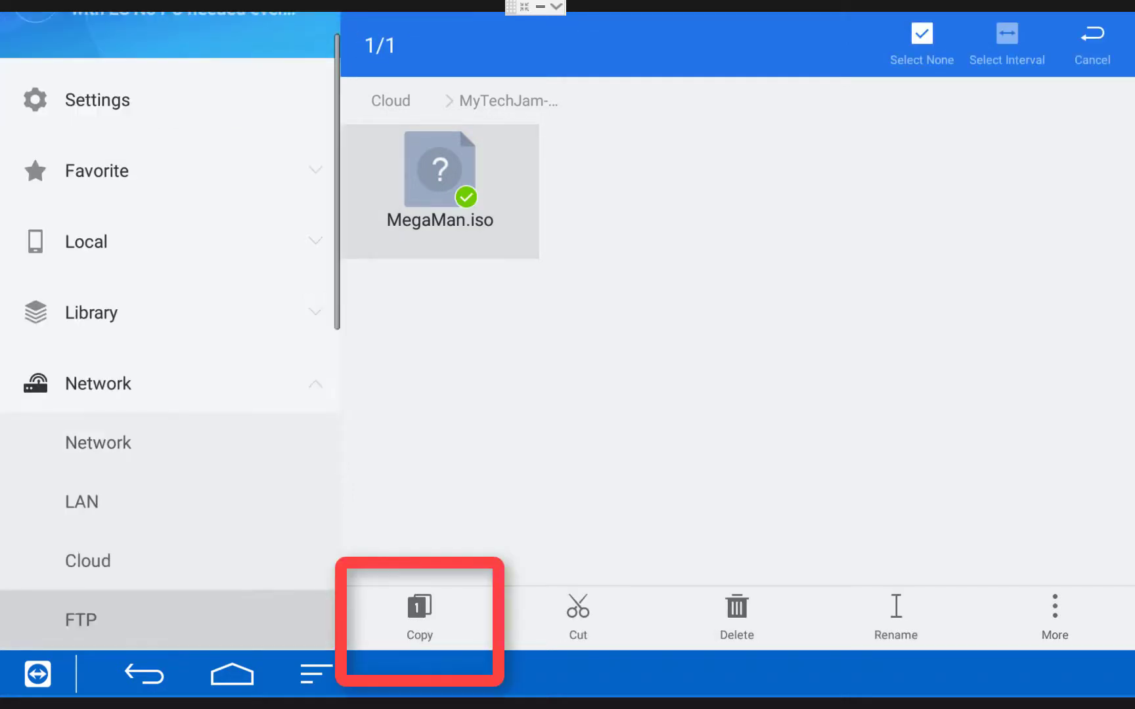
{"action": "key", "text": "Down"}
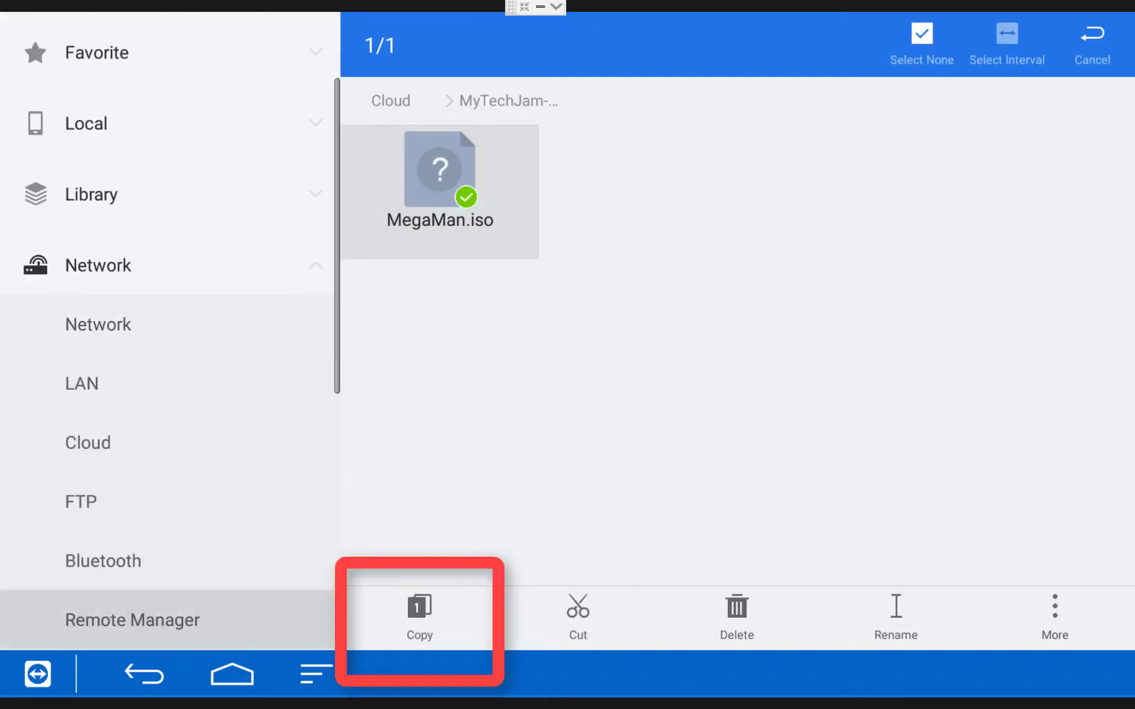
{"action": "key", "text": "Right"}
{"action": "key", "text": "Return"}
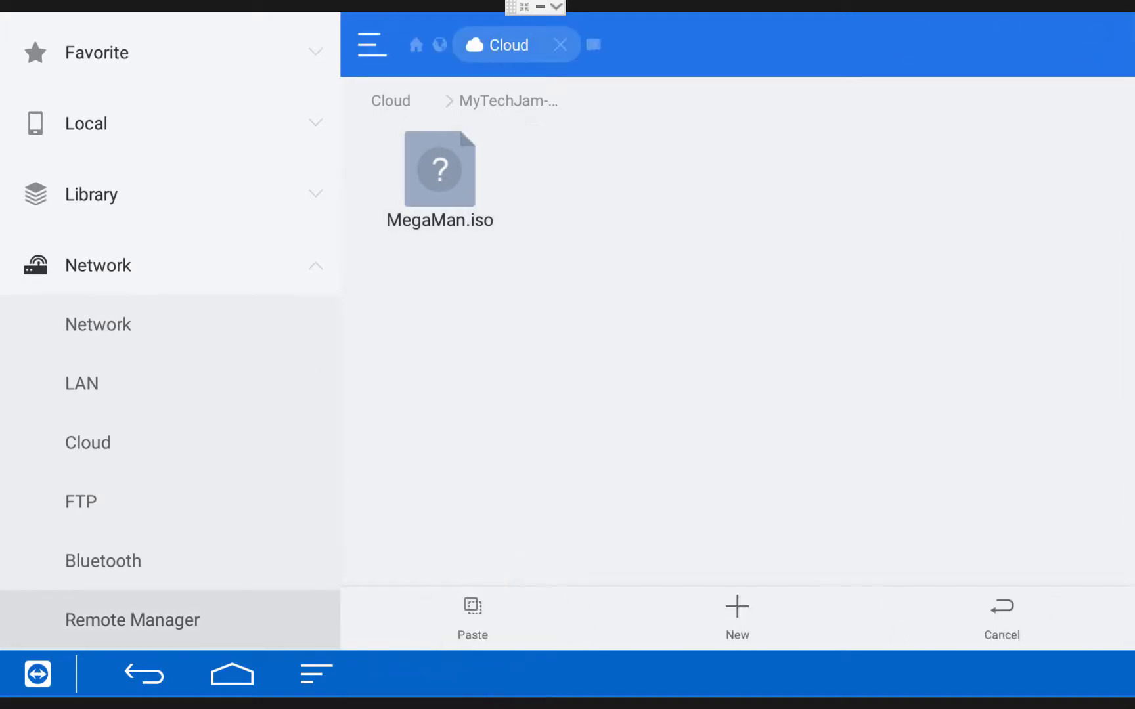
Leave the cloud storage for the Home page and open Internal Storage as the paste destination.
{"action": "key", "text": "Up"}
{"action": "key", "text": "Up"}
{"action": "key", "text": "Up"}
{"action": "key", "text": "Return"}
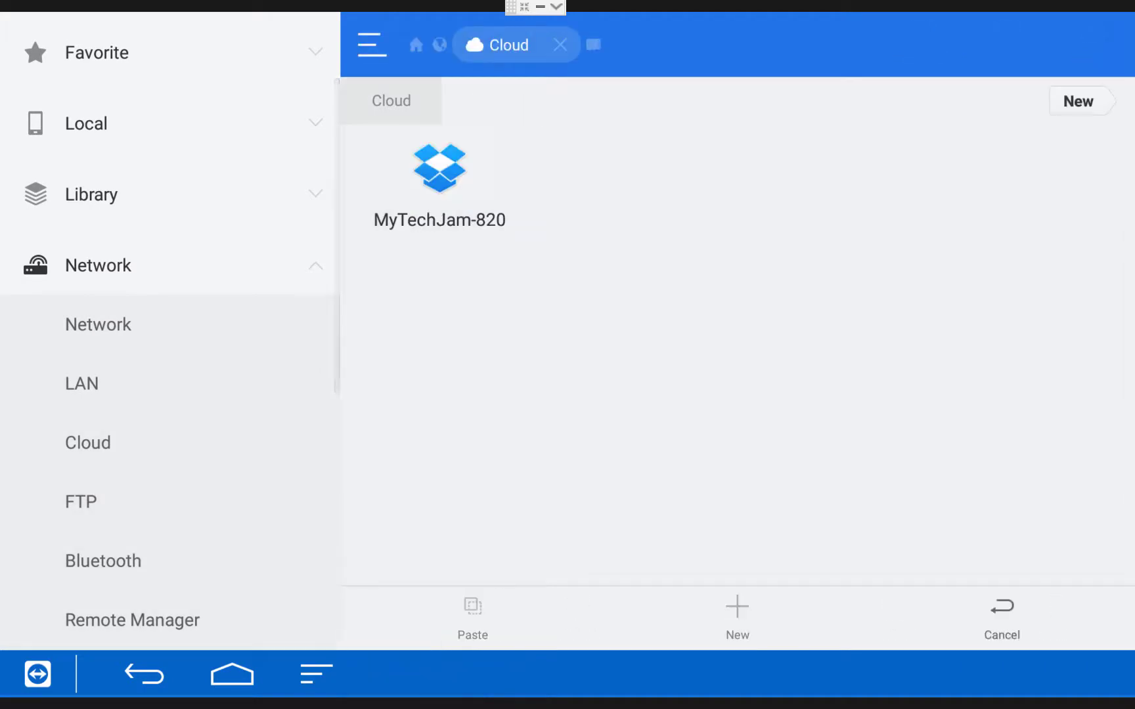
{"action": "key", "text": "Up"}
{"action": "key", "text": "Up"}
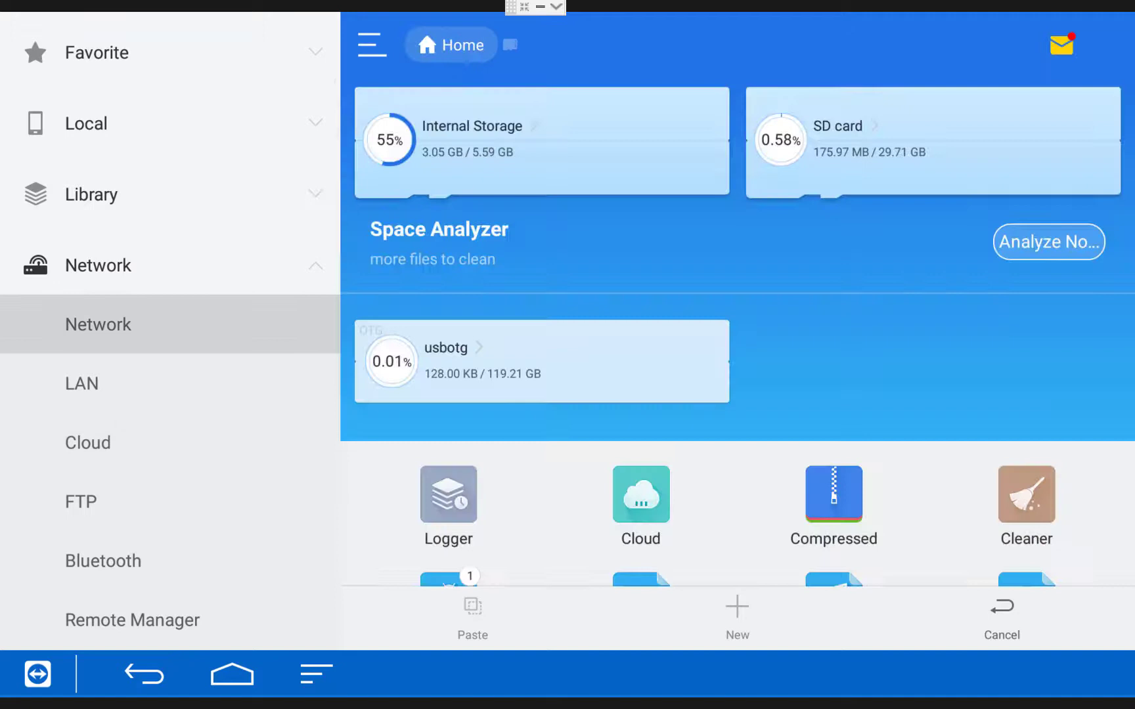
{"action": "key", "text": "Up"}
{"action": "key", "text": "Right"}
{"action": "key", "text": "Return"}
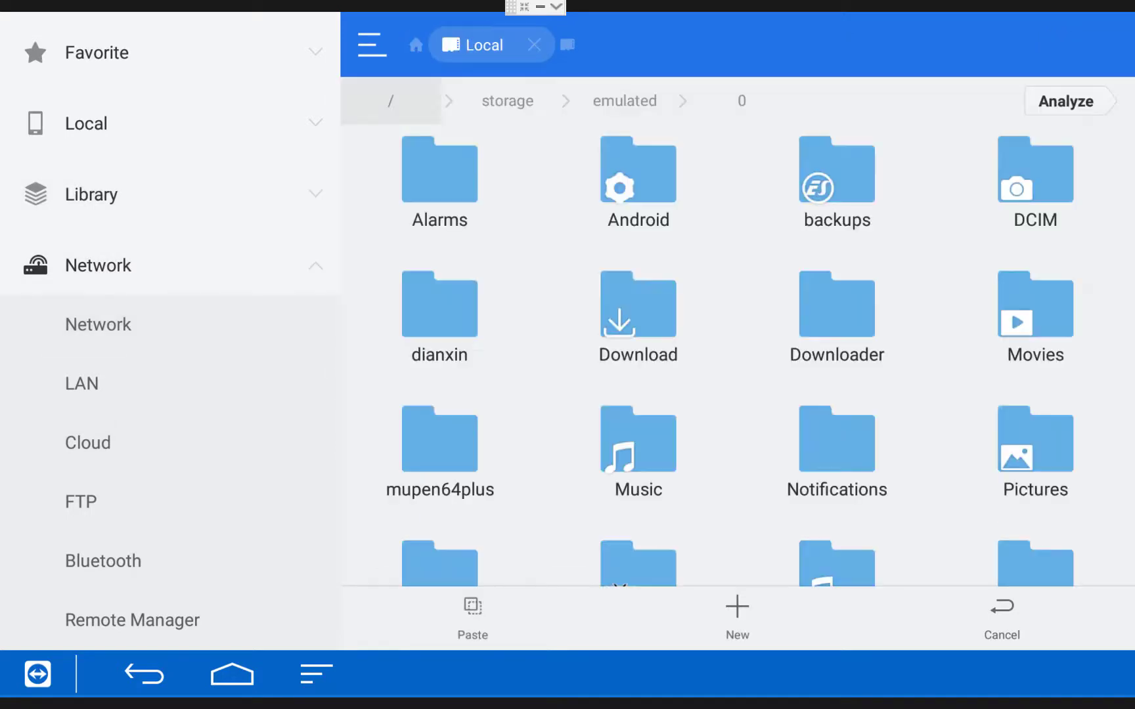
Create a new folder named ROMS-PSP in the root of the internal storage.
{"action": "key", "text": "Down"}
{"action": "scroll", "coordinate": [736, 355], "scroll_direction": "down", "scroll_amount": 2}
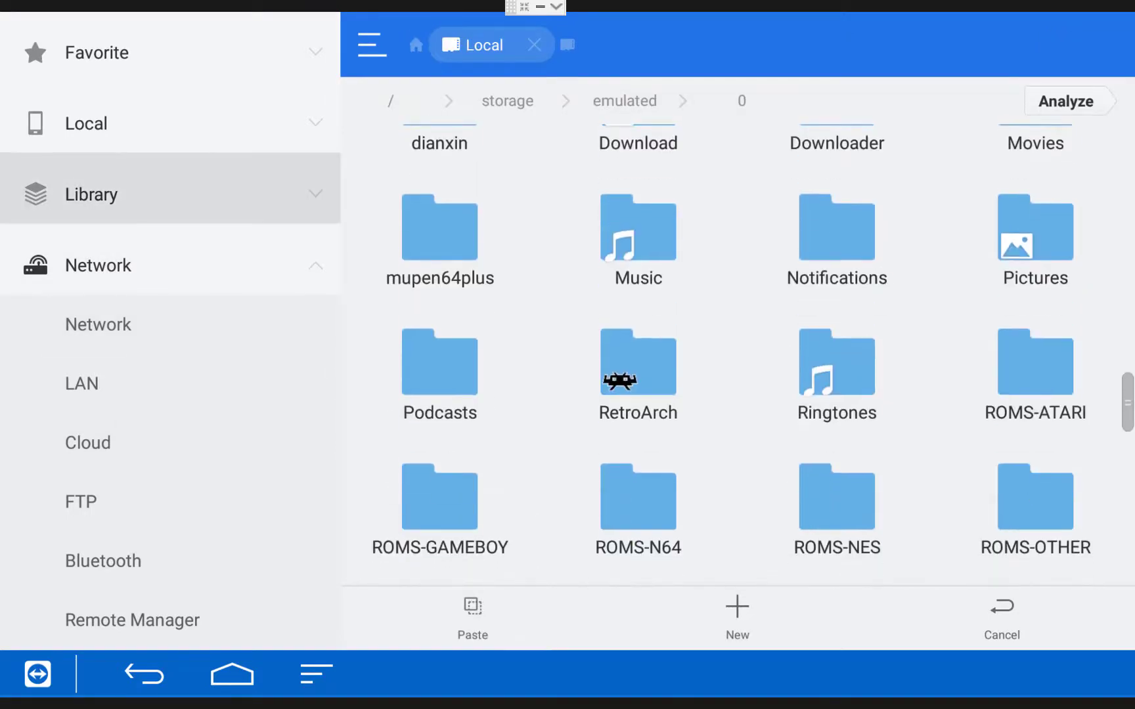
{"action": "key", "text": "Down"}
{"action": "key", "text": "Down"}
{"action": "key", "text": "Down"}
{"action": "key", "text": "Down"}
{"action": "key", "text": "Down"}
{"action": "key", "text": "Down"}
{"action": "key", "text": "Down"}
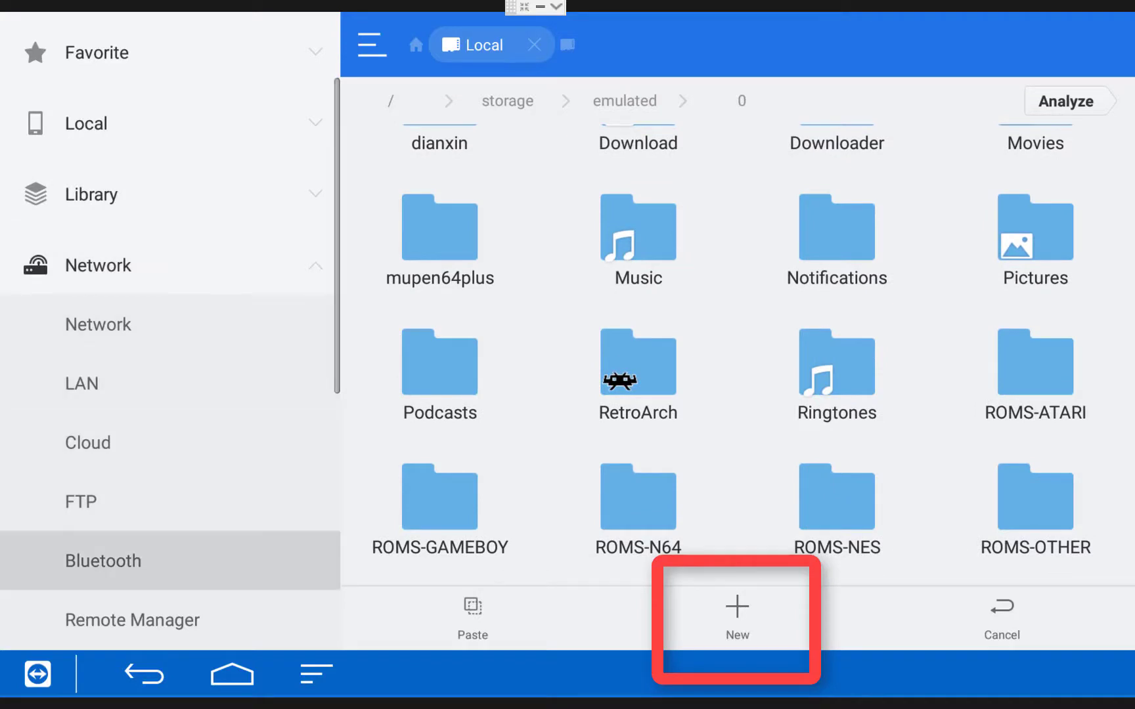
{"action": "key", "text": "Right"}
{"action": "key", "text": "Right"}
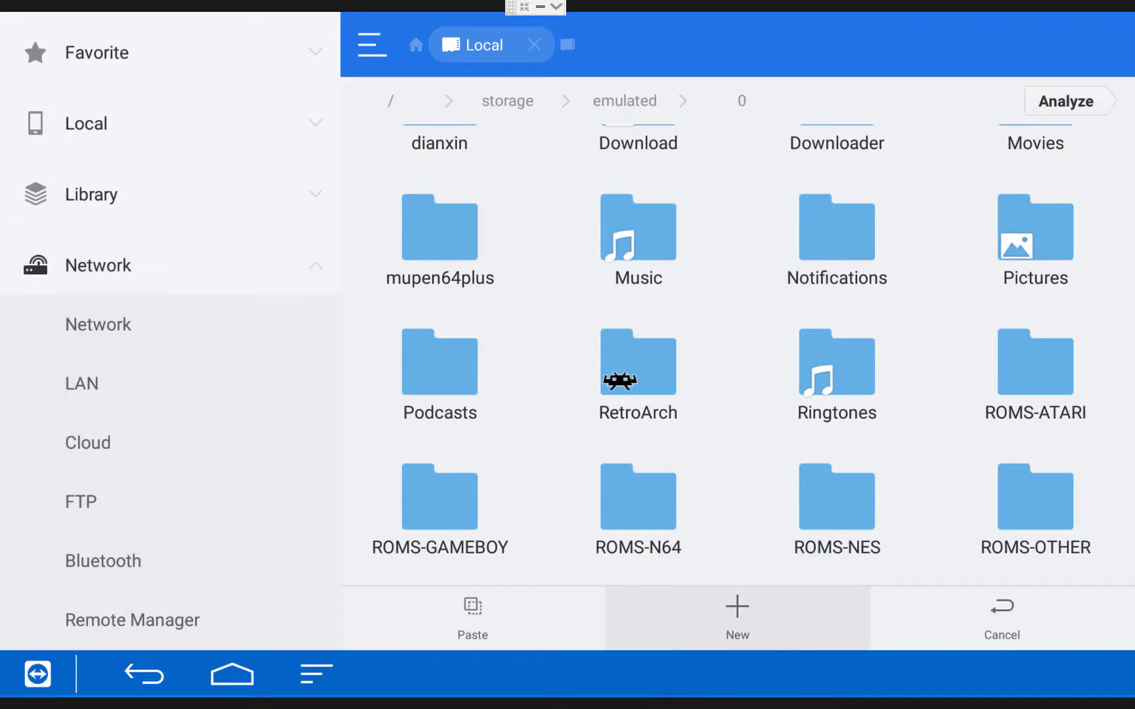
{"action": "key", "text": "Return"}
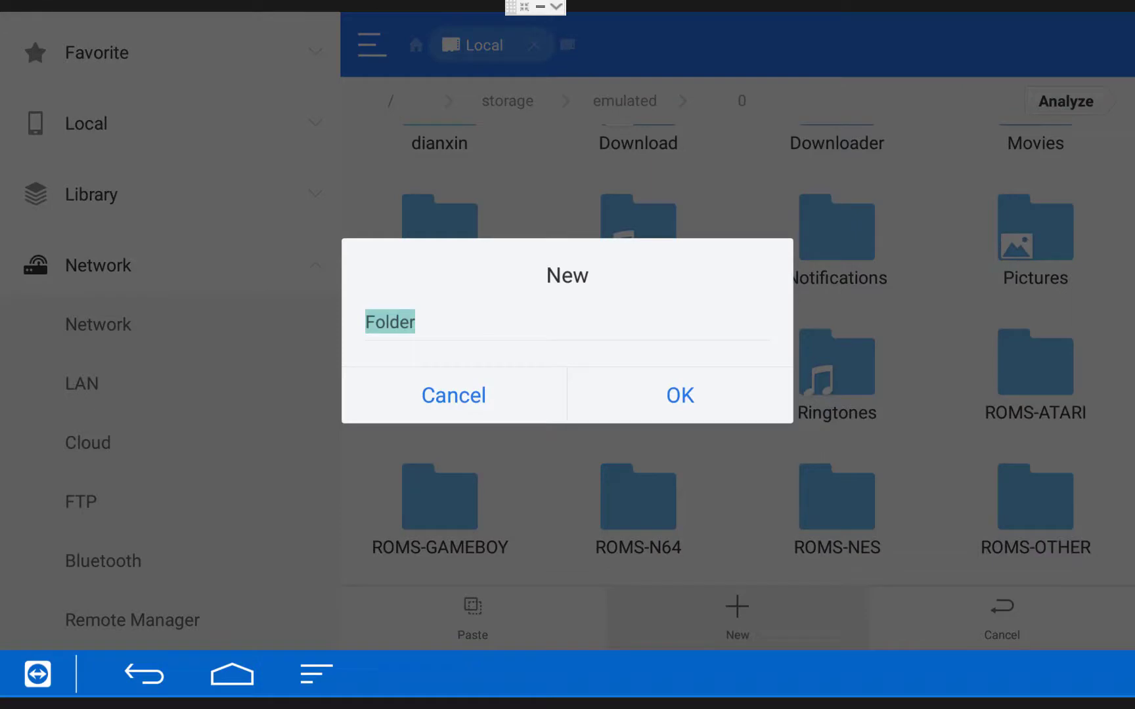
{"action": "key", "text": "Return"}
{"action": "key", "text": "Right"}
{"action": "key", "text": "BackSpace"}
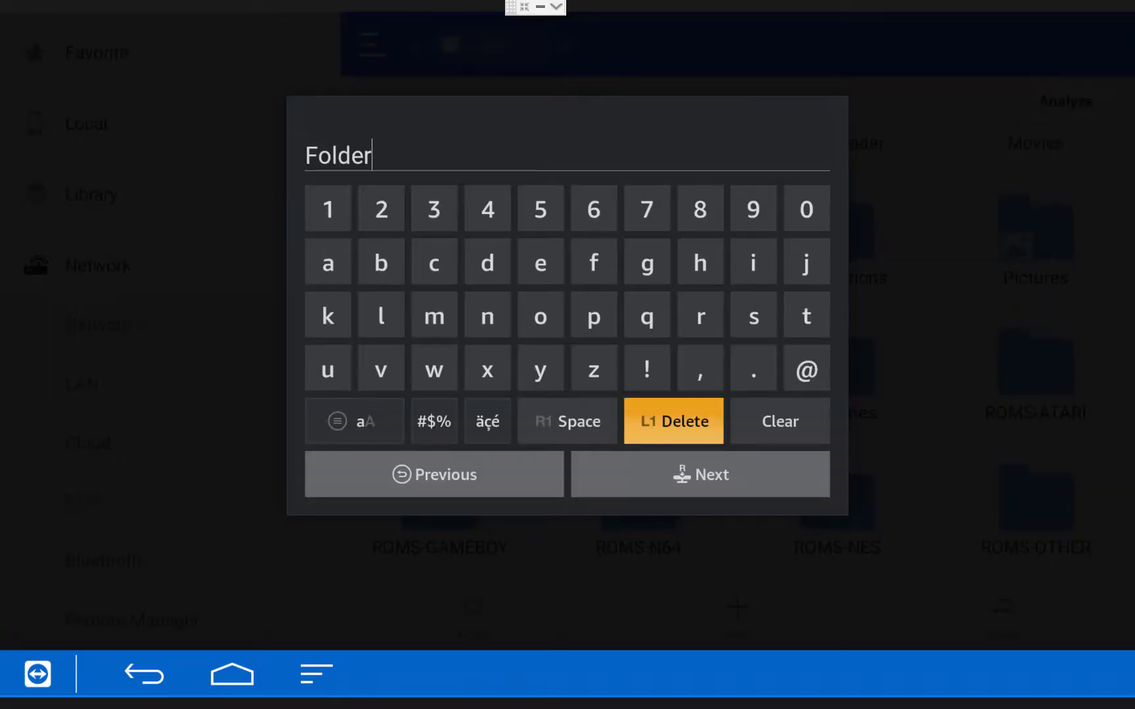
{"action": "key", "text": "BackSpace"}
{"action": "type", "text": "ROM"}
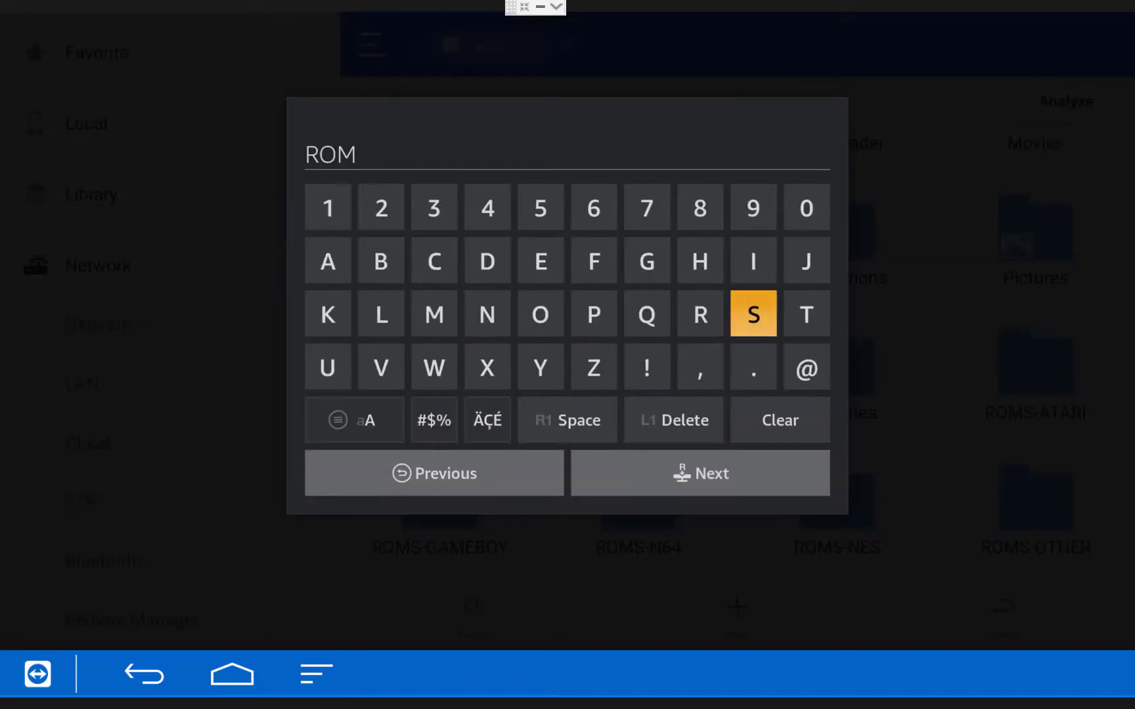
{"action": "type", "text": "S-P"}
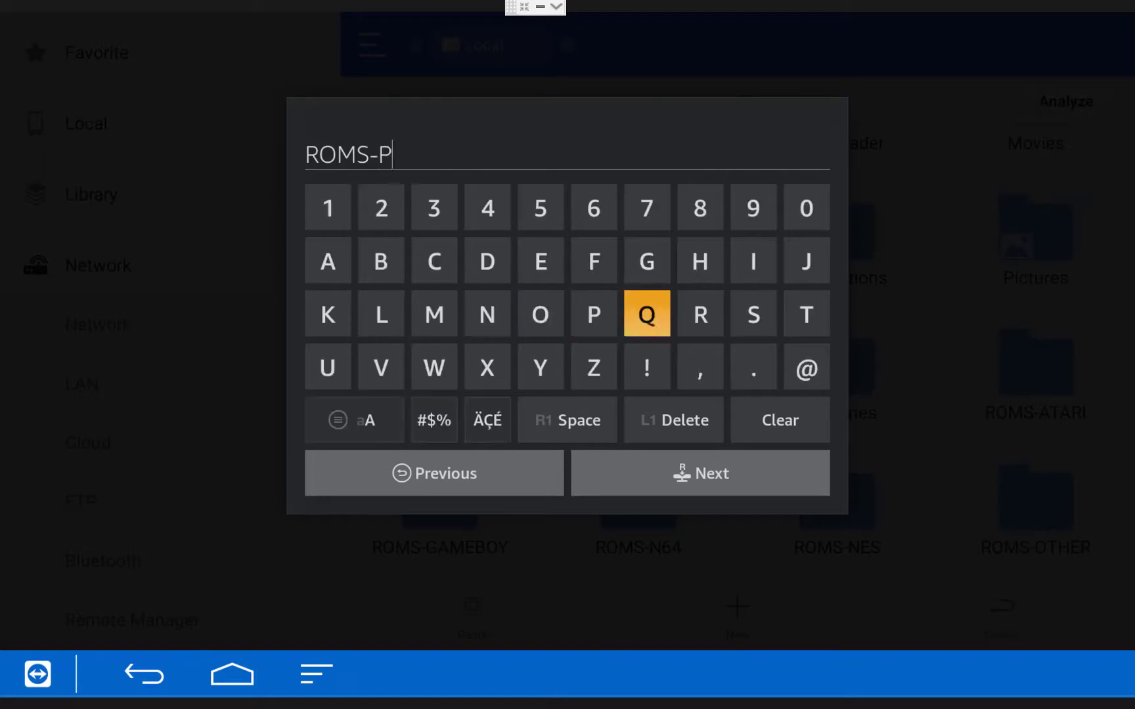
{"action": "type", "text": "SP"}
{"action": "key", "text": "Down"}
{"action": "key", "text": "Down"}
{"action": "key", "text": "Right"}
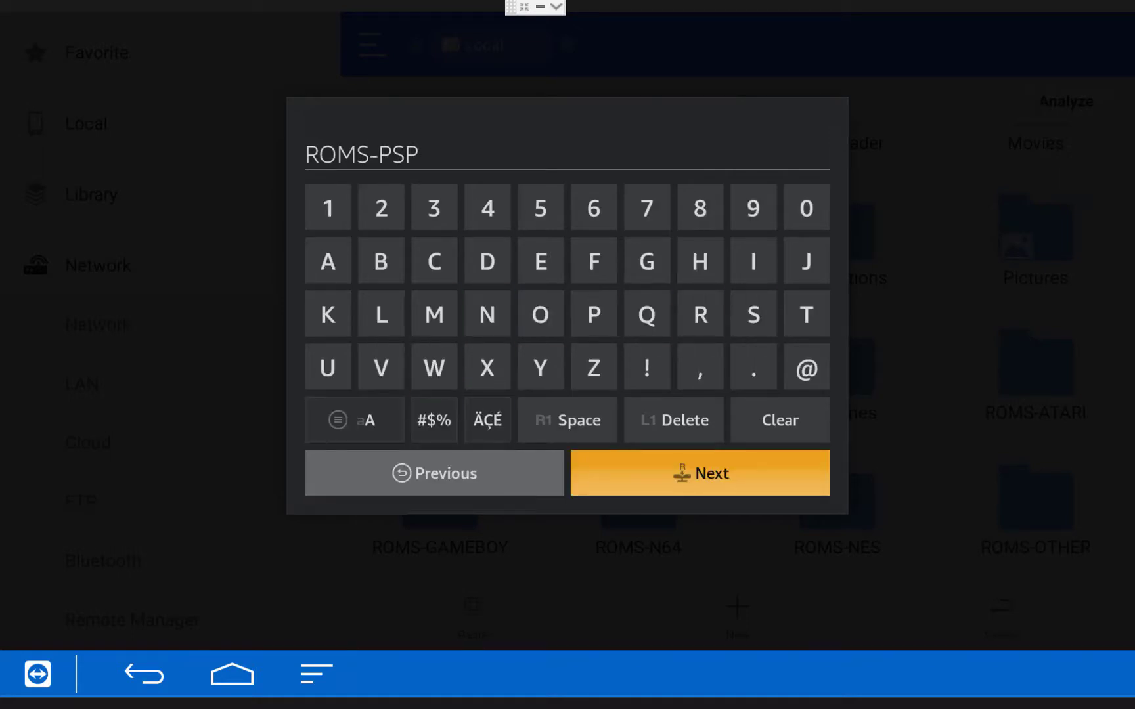
{"action": "key", "text": "Return"}
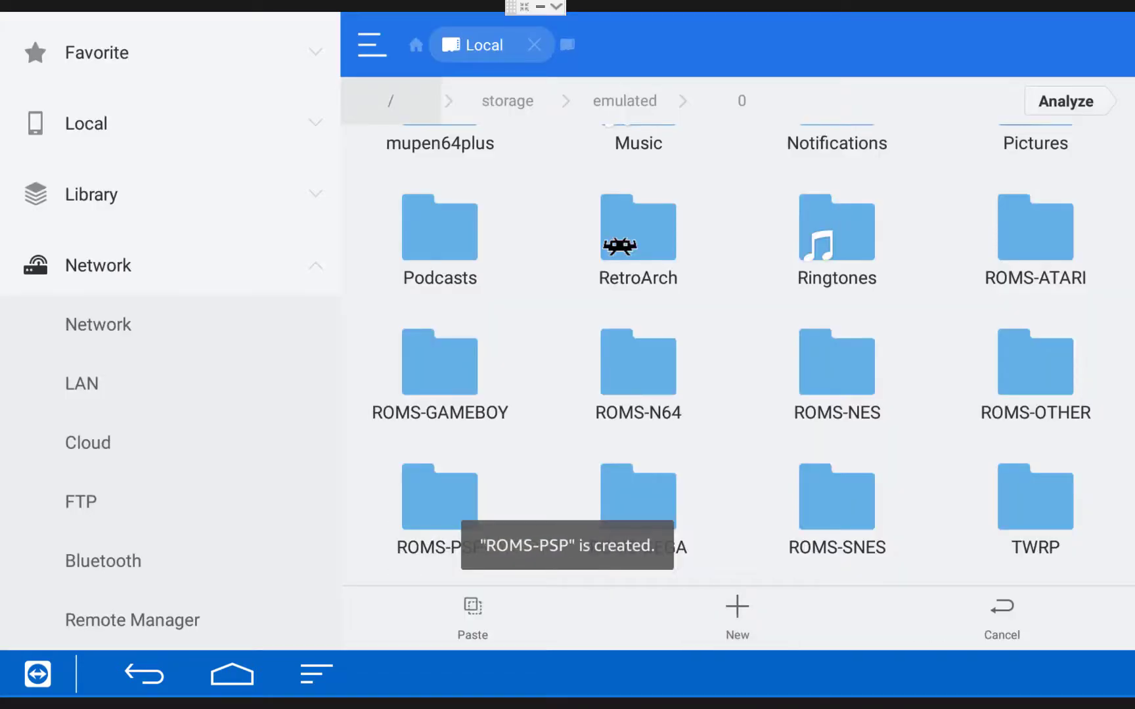
Open the new ROMS-PSP folder in the internal storage.
{"action": "key", "text": "Down"}
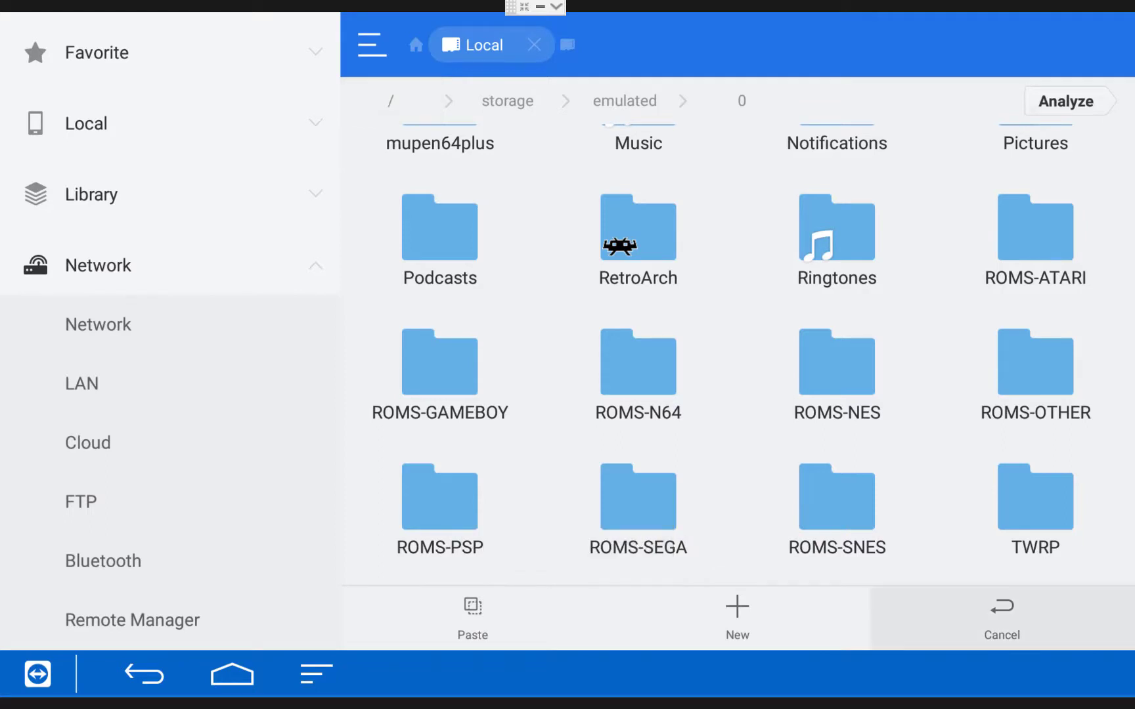
{"action": "key", "text": "Up"}
{"action": "key", "text": "Left"}
{"action": "key", "text": "Left"}
{"action": "key", "text": "Left"}
{"action": "key", "text": "Return"}
Paste the copied MegaMan.iso into the ROMS-PSP folder.
{"action": "key", "text": "Left"}
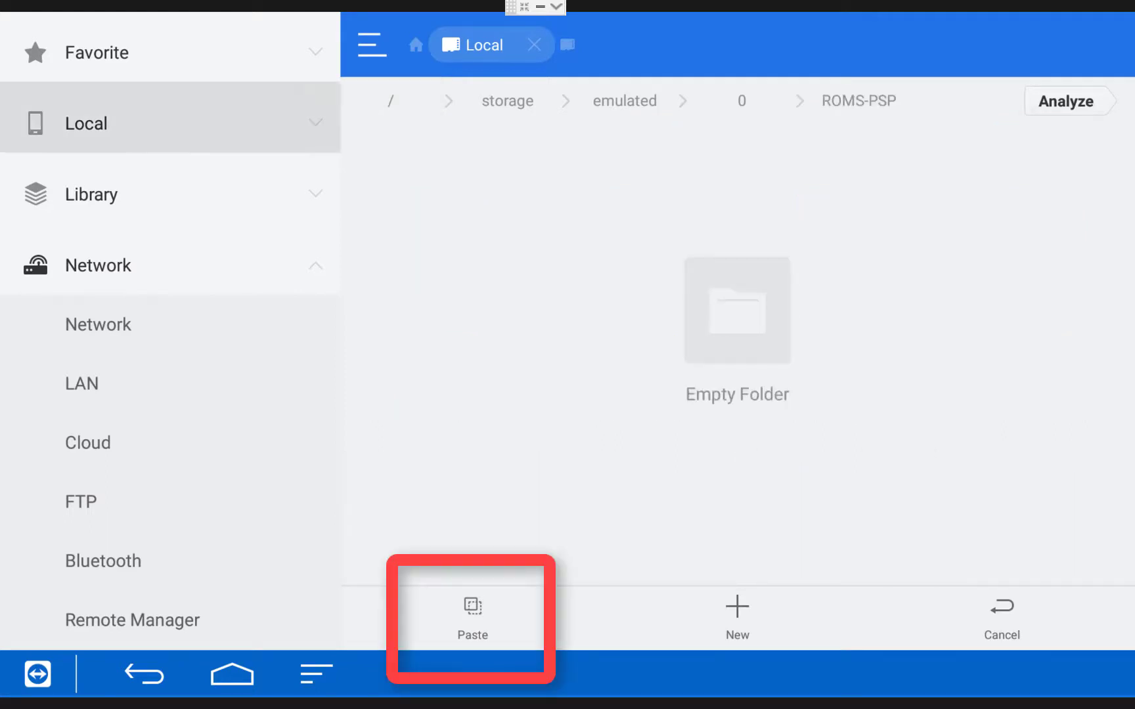
{"action": "key", "text": "Down"}
{"action": "key", "text": "Down"}
{"action": "key", "text": "Down"}
{"action": "key", "text": "Down"}
{"action": "key", "text": "Down"}
{"action": "key", "text": "Down"}
{"action": "key", "text": "Down"}
{"action": "key", "text": "Down"}
{"action": "key", "text": "Down"}
{"action": "key", "text": "Down"}
{"action": "key", "text": "Down"}
{"action": "key", "text": "Down"}
{"action": "key", "text": "Right"}
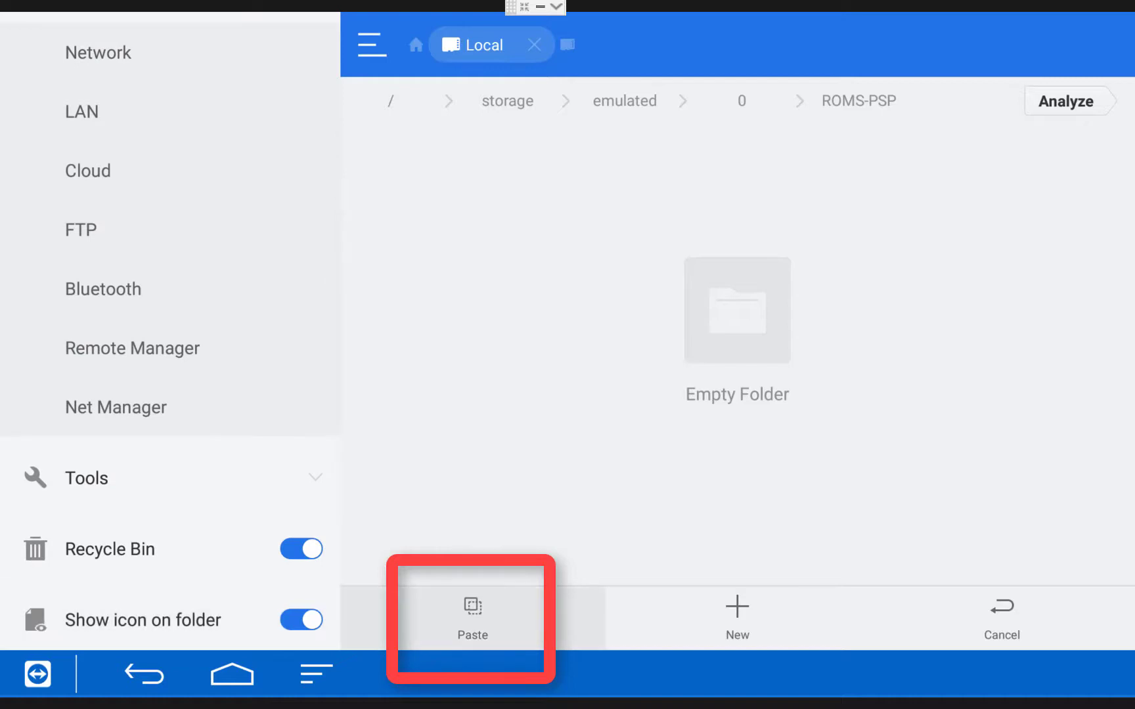
{"action": "key", "text": "Return"}
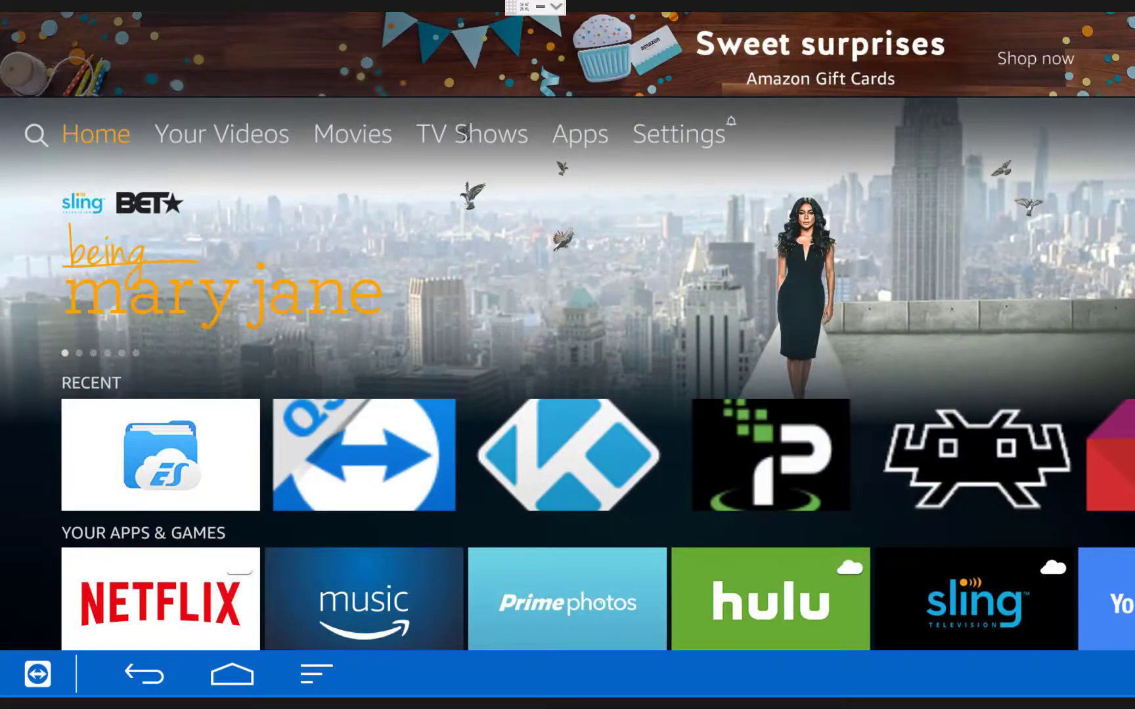
From the Fire TV home screen, open the full list of Your Apps & Games.
{"action": "key", "text": "Down"}
{"action": "key", "text": "Down"}
{"action": "key", "text": "Down"}
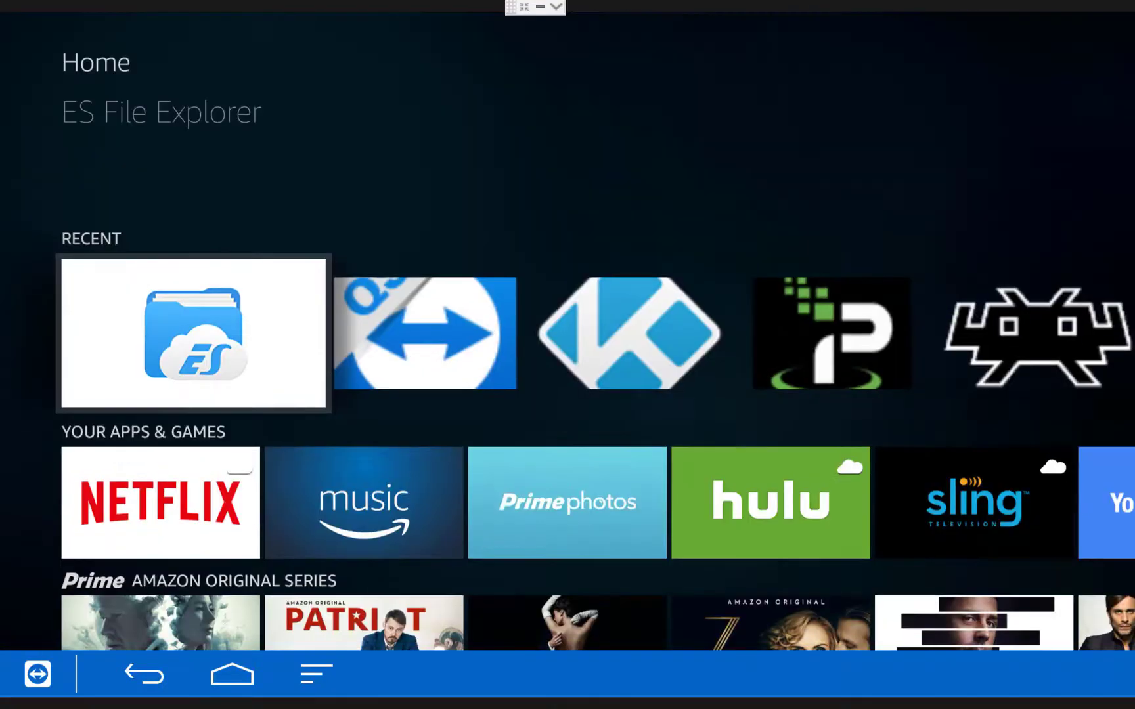
{"action": "key", "text": "Right"}
{"action": "key", "text": "Right"}
{"action": "key", "text": "Right"}
{"action": "key", "text": "Right"}
{"action": "key", "text": "Right"}
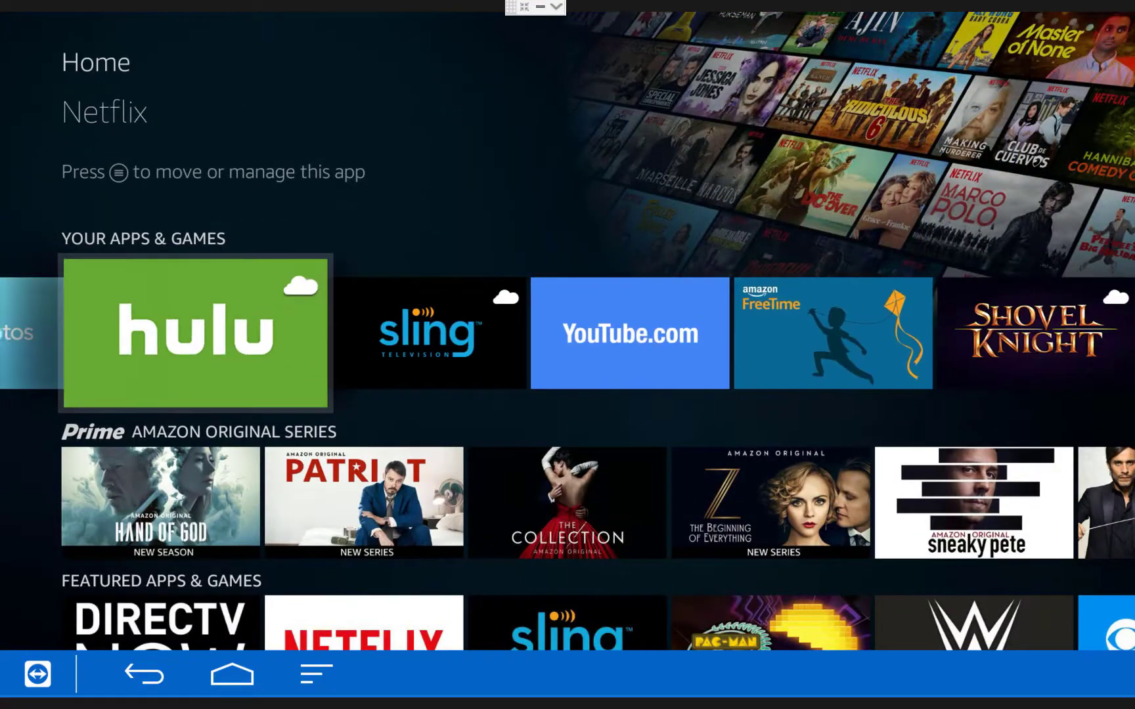
{"action": "key", "text": "Right"}
{"action": "key", "text": "Right"}
{"action": "key", "text": "Right"}
{"action": "key", "text": "Right"}
{"action": "key", "text": "Right"}
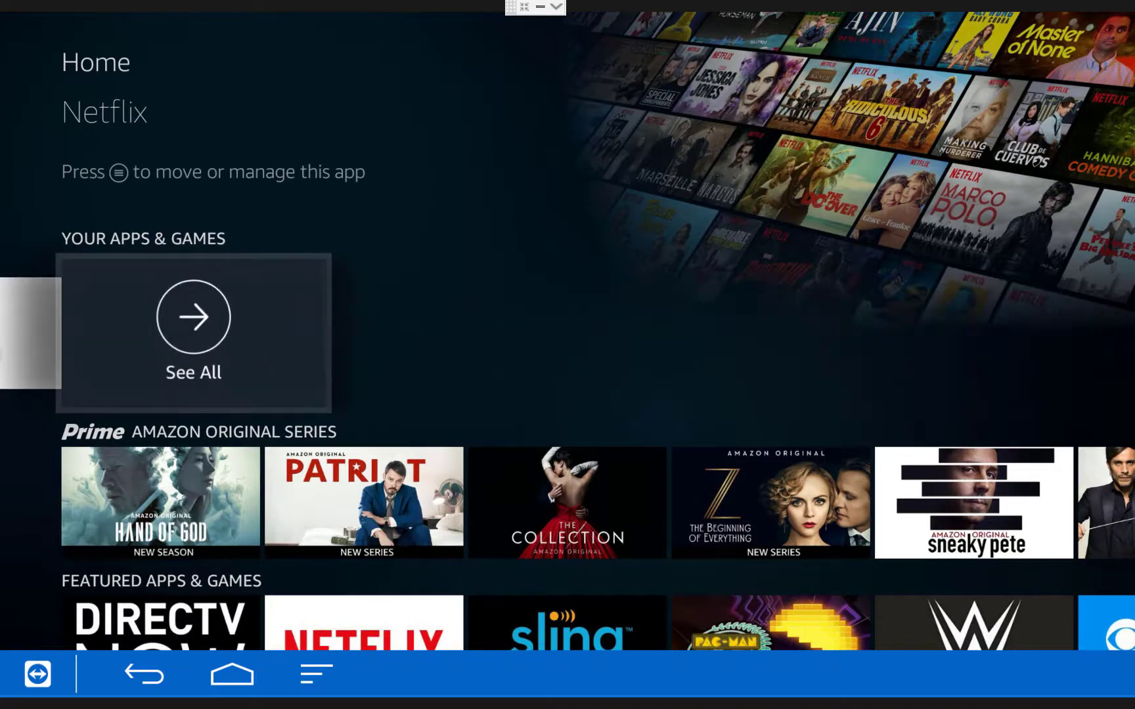
{"action": "key", "text": "Return"}
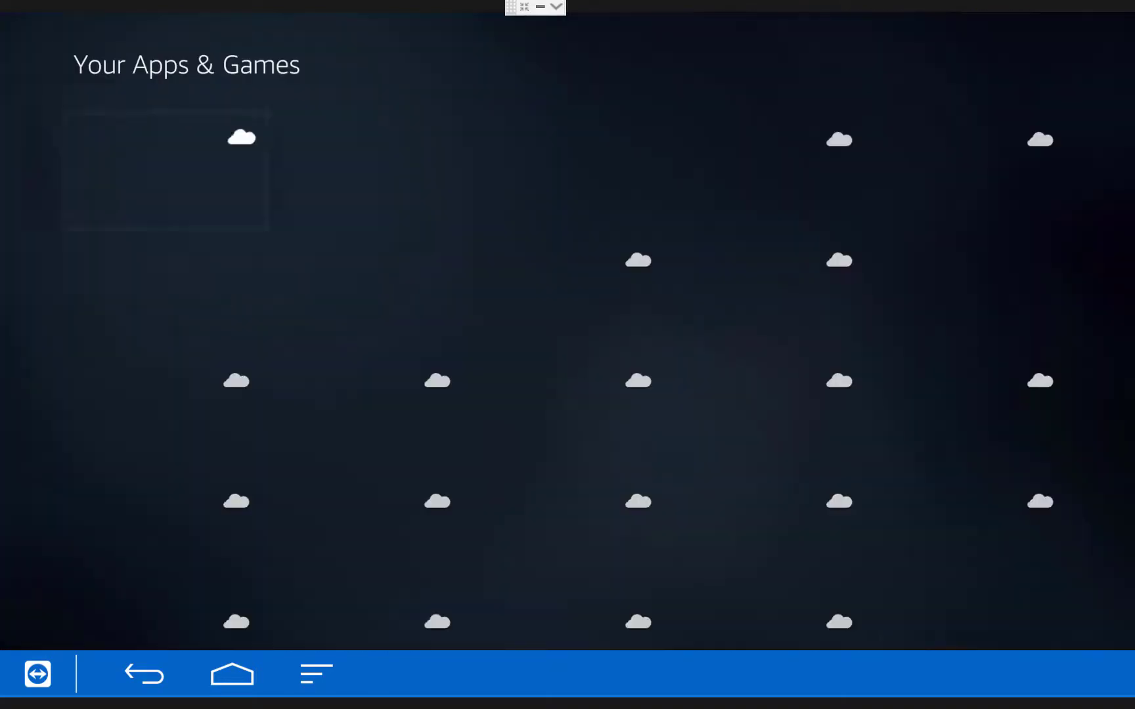
Find PPSSPP at the end of the apps list and launch it.
{"action": "key", "text": "Down"}
{"action": "key", "text": "Down"}
{"action": "key", "text": "Down"}
{"action": "key", "text": "Down"}
{"action": "key", "text": "Down"}
{"action": "key", "text": "Down"}
{"action": "key", "text": "Down"}
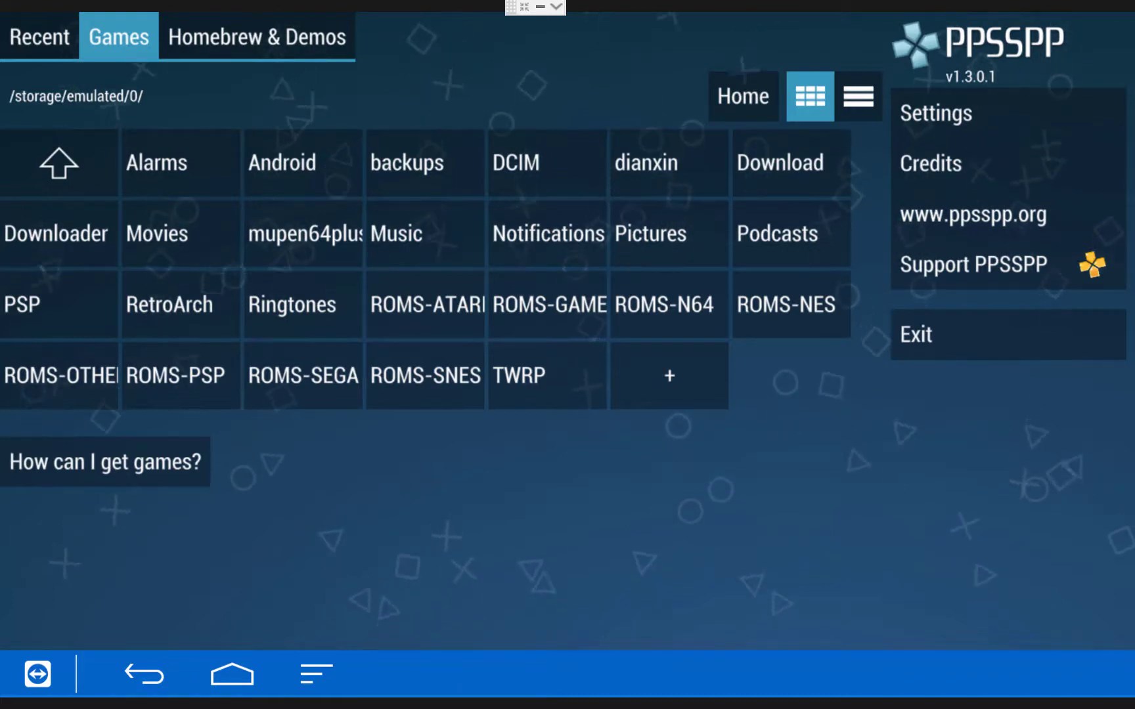
Open the PPSSPP settings from the games browser.
{"action": "key", "text": "Up"}
{"action": "key", "text": "Down"}
{"action": "key", "text": "Right"}
{"action": "key", "text": "Right"}
{"action": "key", "text": "Right"}
{"action": "key", "text": "Right"}
{"action": "key", "text": "Right"}
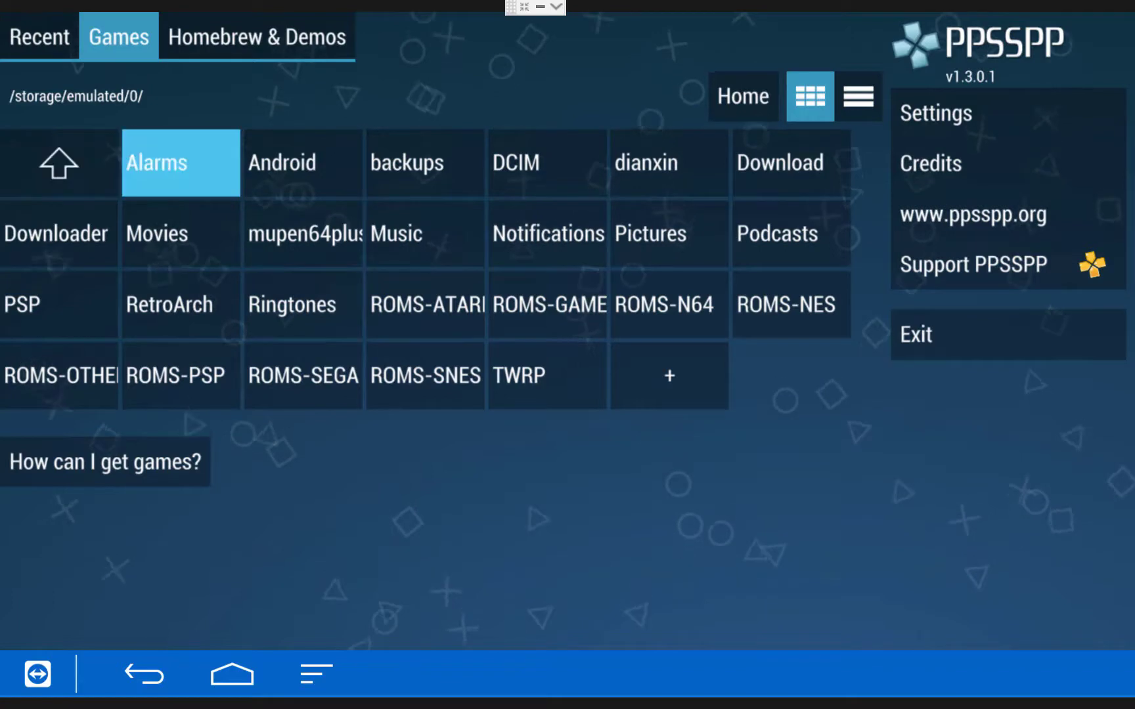
{"action": "key", "text": "Right"}
{"action": "key", "text": "Right"}
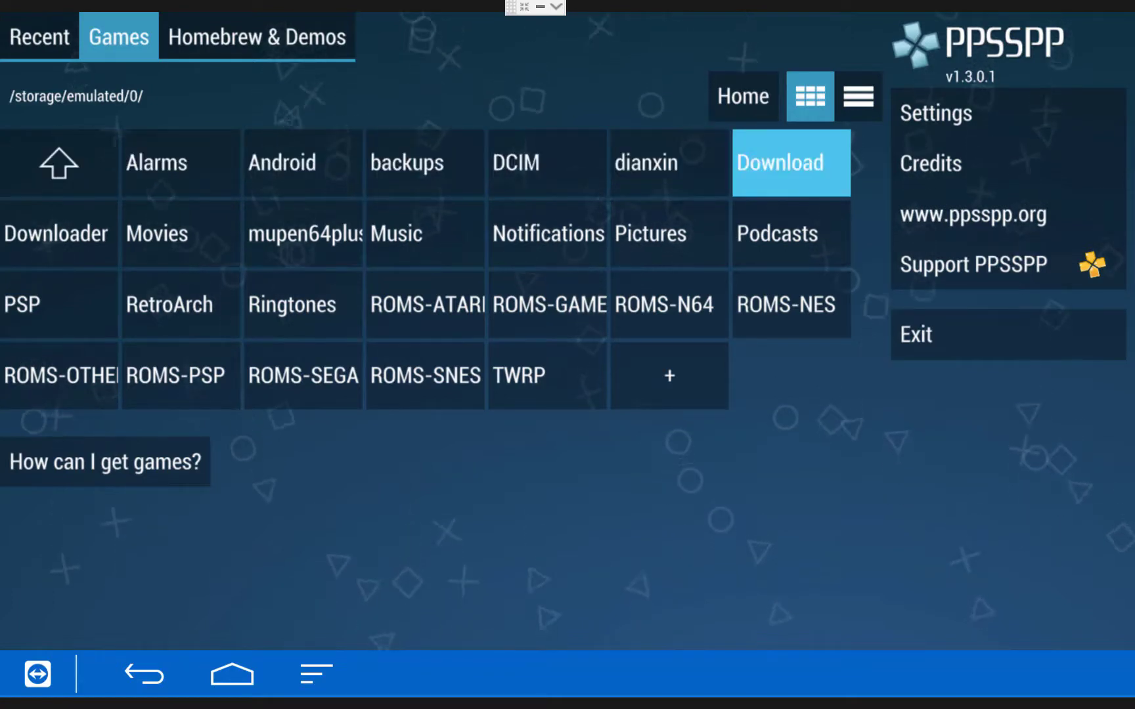
{"action": "key", "text": "Up"}
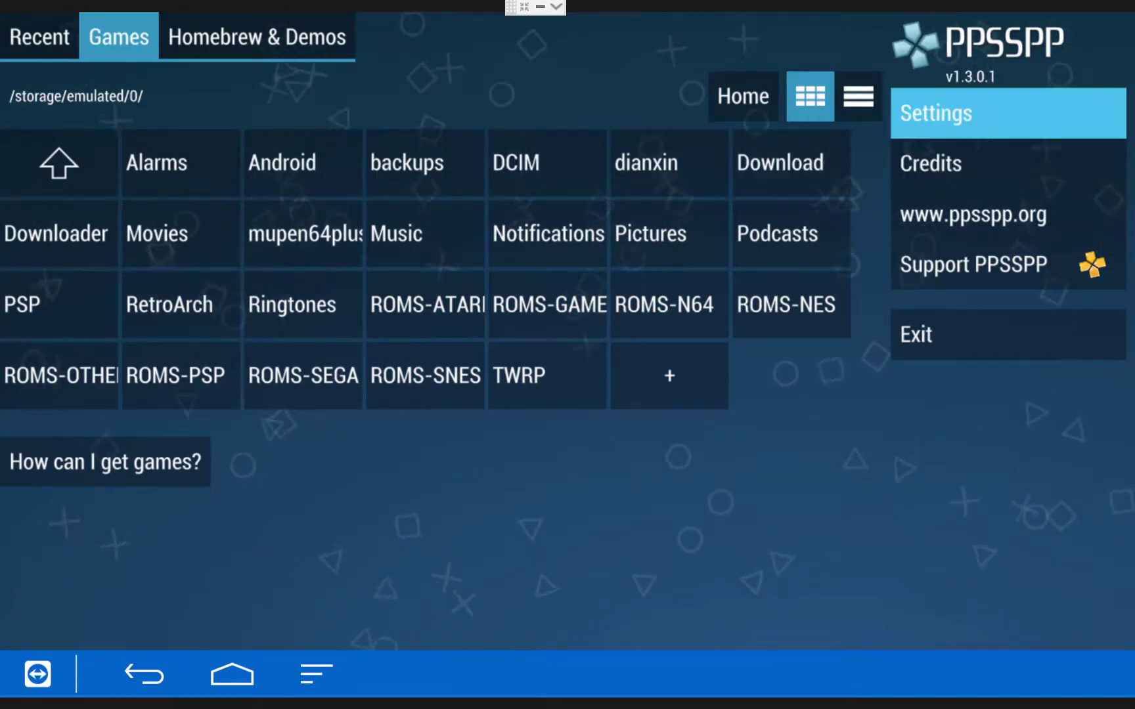
{"action": "key", "text": "Return"}
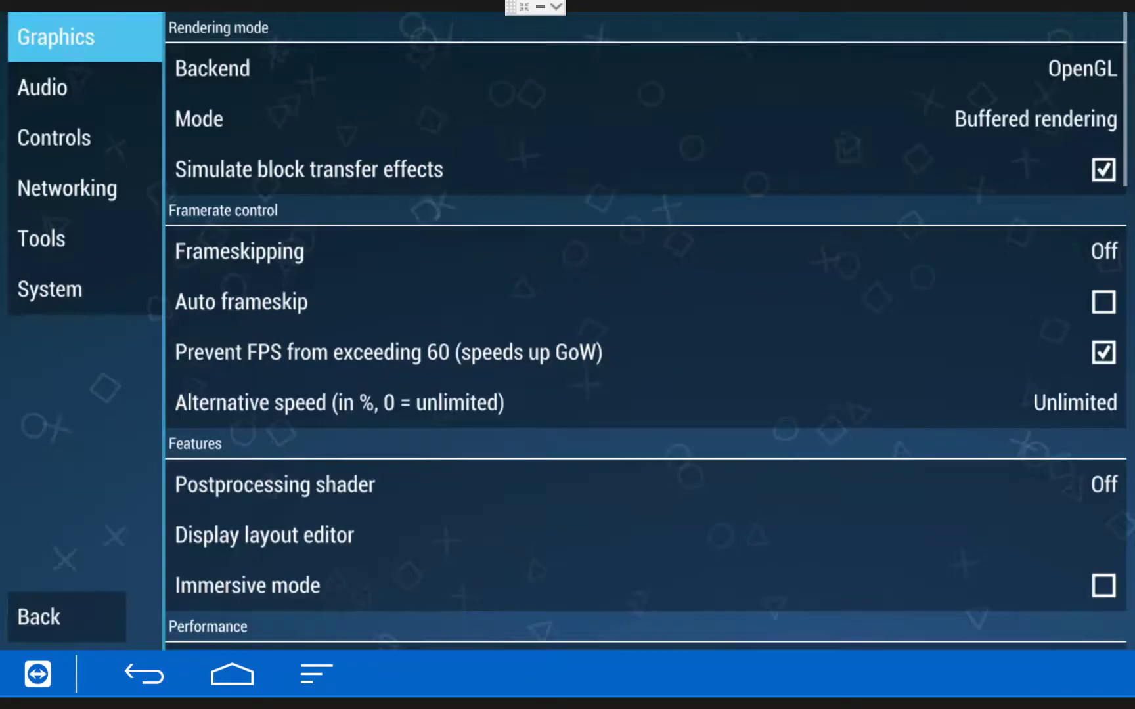
Go to the Controls settings and open the control mapping.
{"action": "key", "text": "Down"}
{"action": "key", "text": "Down"}
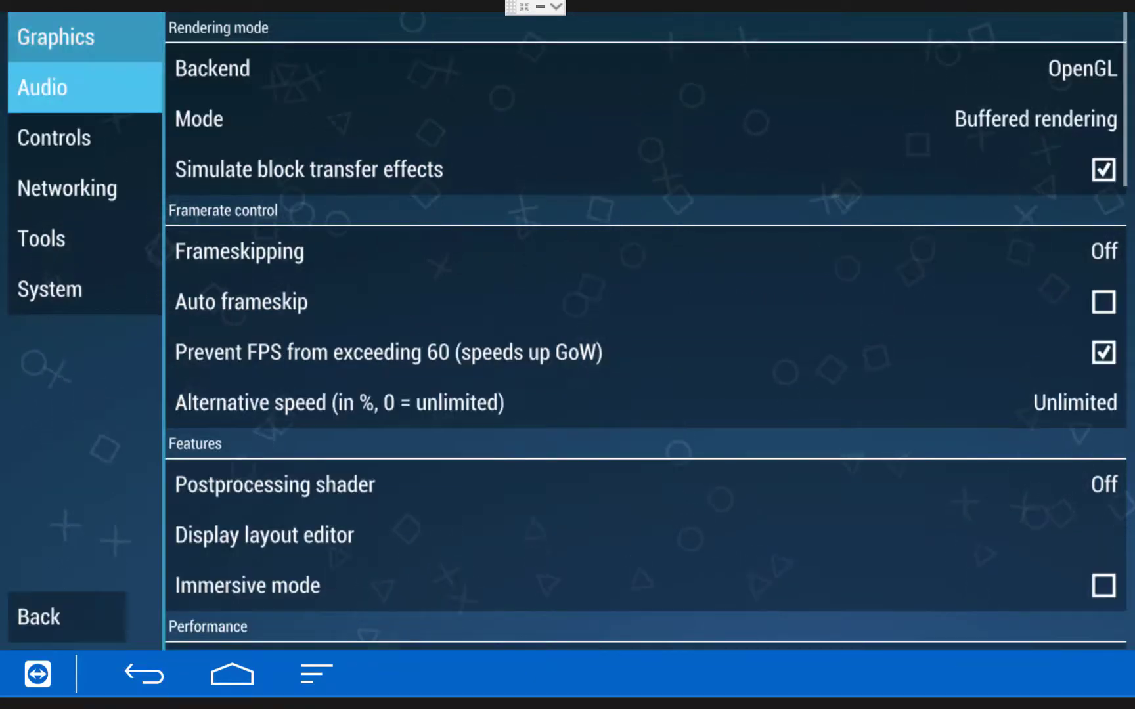
{"action": "key", "text": "Return"}
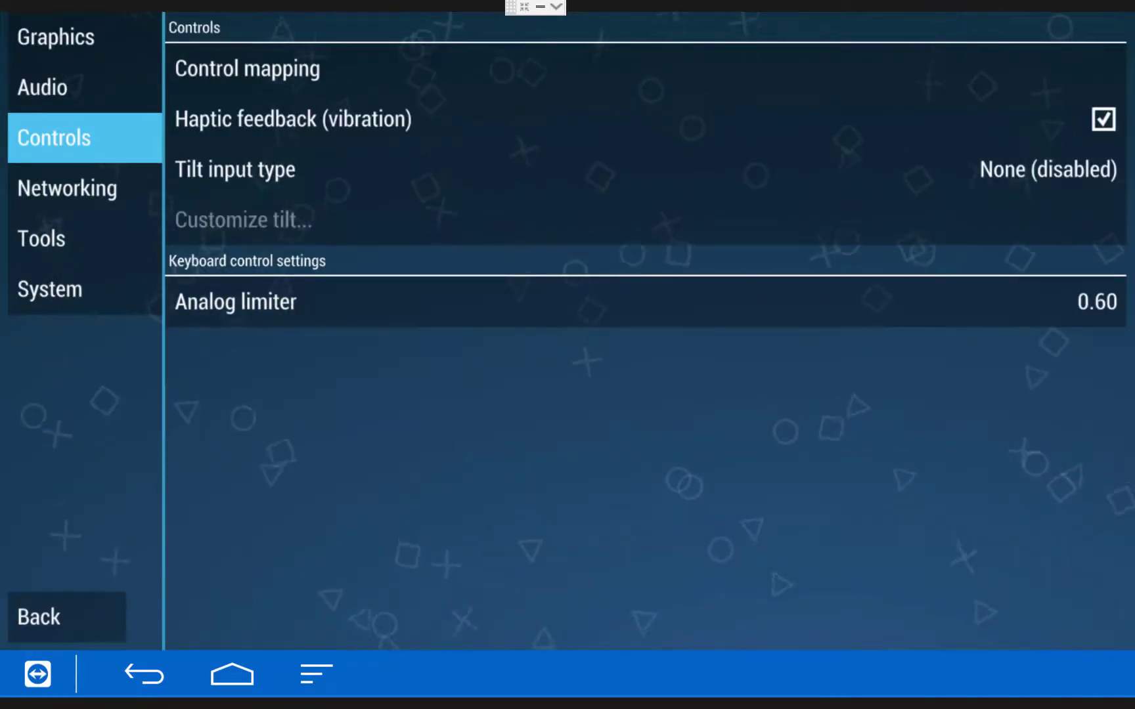
{"action": "key", "text": "Right"}
{"action": "key", "text": "Up"}
{"action": "key", "text": "Return"}
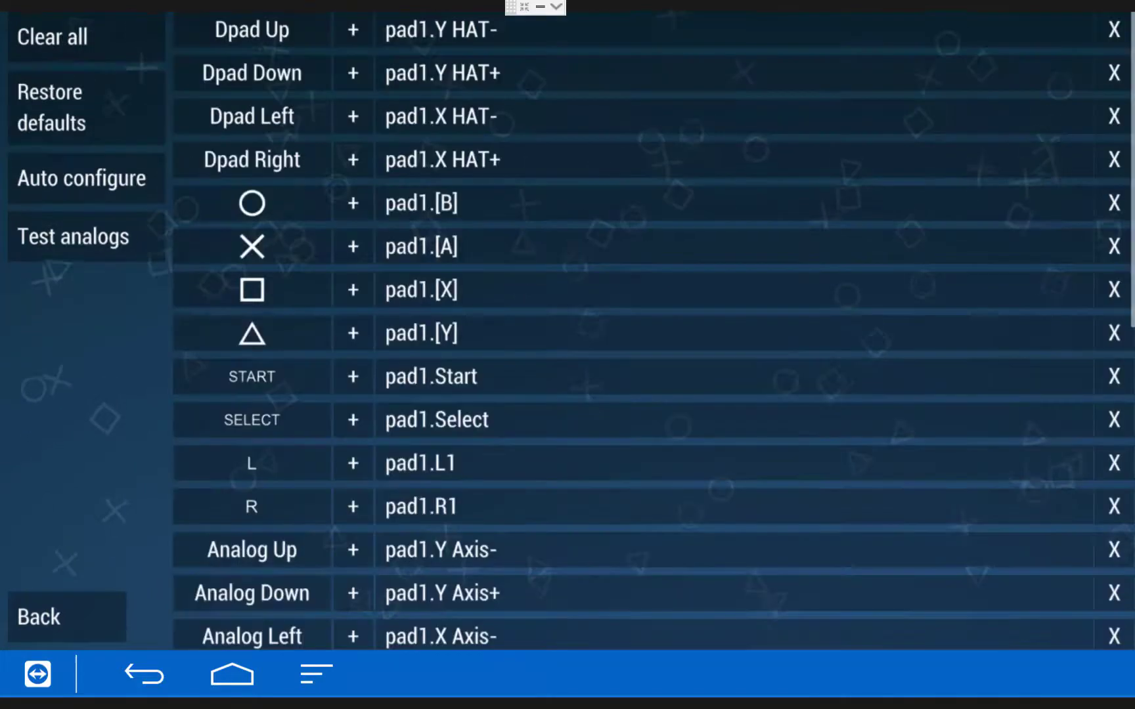
Review the controller button assignments in the control mapping list, then return to the Controls settings.
{"action": "key", "text": "Down"}
{"action": "key", "text": "Right"}
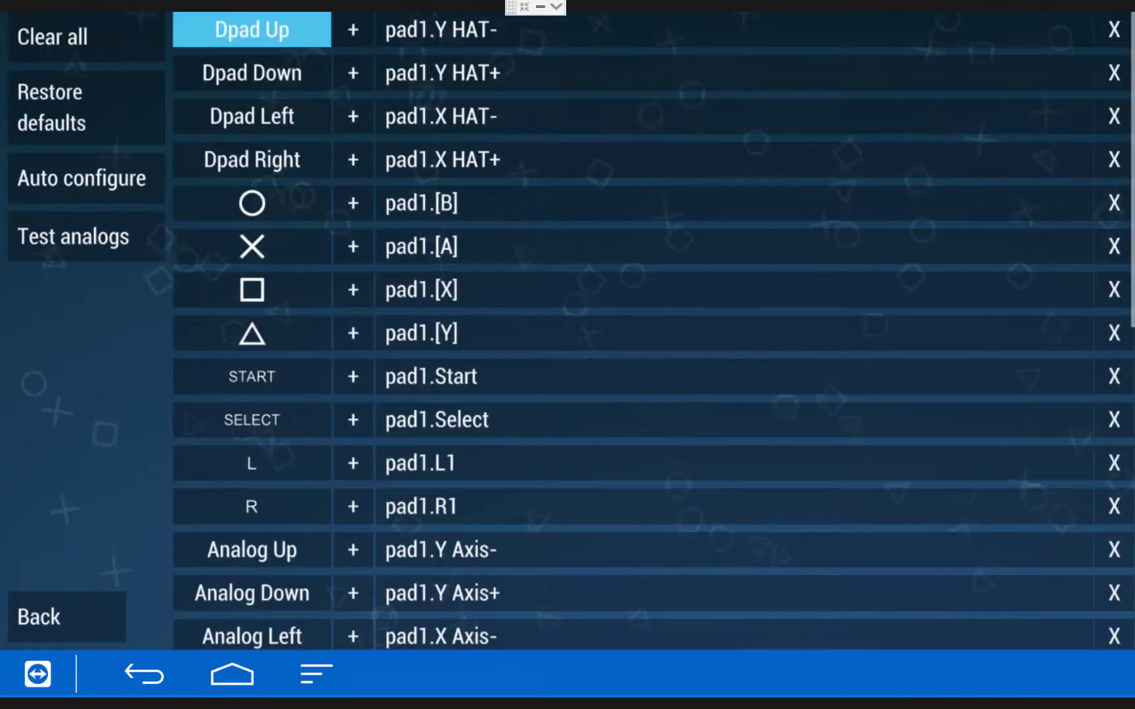
{"action": "key", "text": "Right"}
{"action": "key", "text": "Down"}
{"action": "key", "text": "Down"}
{"action": "key", "text": "Down"}
{"action": "key", "text": "Down"}
{"action": "key", "text": "Down"}
{"action": "key", "text": "Down"}
{"action": "key", "text": "Down"}
{"action": "key", "text": "Down"}
{"action": "key", "text": "Down"}
{"action": "key", "text": "Down"}
{"action": "key", "text": "Down"}
{"action": "key", "text": "Down"}
{"action": "key", "text": "Down"}
{"action": "key", "text": "Down"}
{"action": "key", "text": "Down"}
{"action": "key", "text": "Down"}
{"action": "key", "text": "Down"}
{"action": "key", "text": "Down"}
{"action": "key", "text": "Down"}
{"action": "key", "text": "Down"}
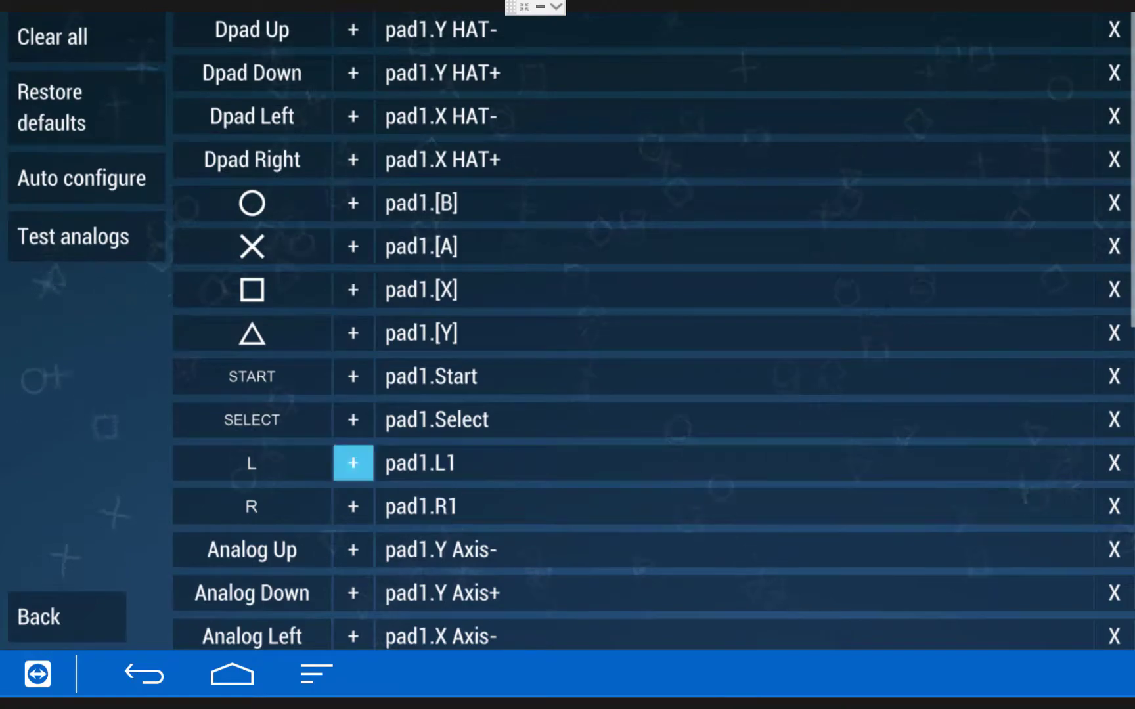
{"action": "key", "text": "Escape"}
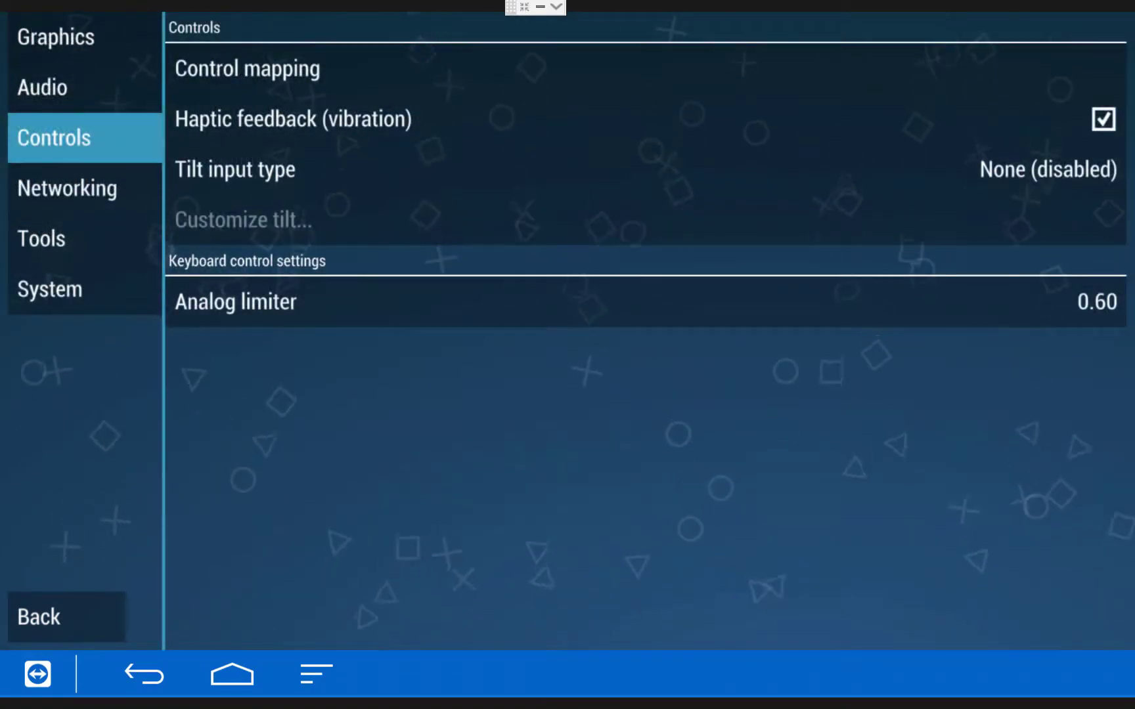
Switch to the Graphics settings and open the Frameskipping options.
{"action": "key", "text": "Up"}
{"action": "key", "text": "Up"}
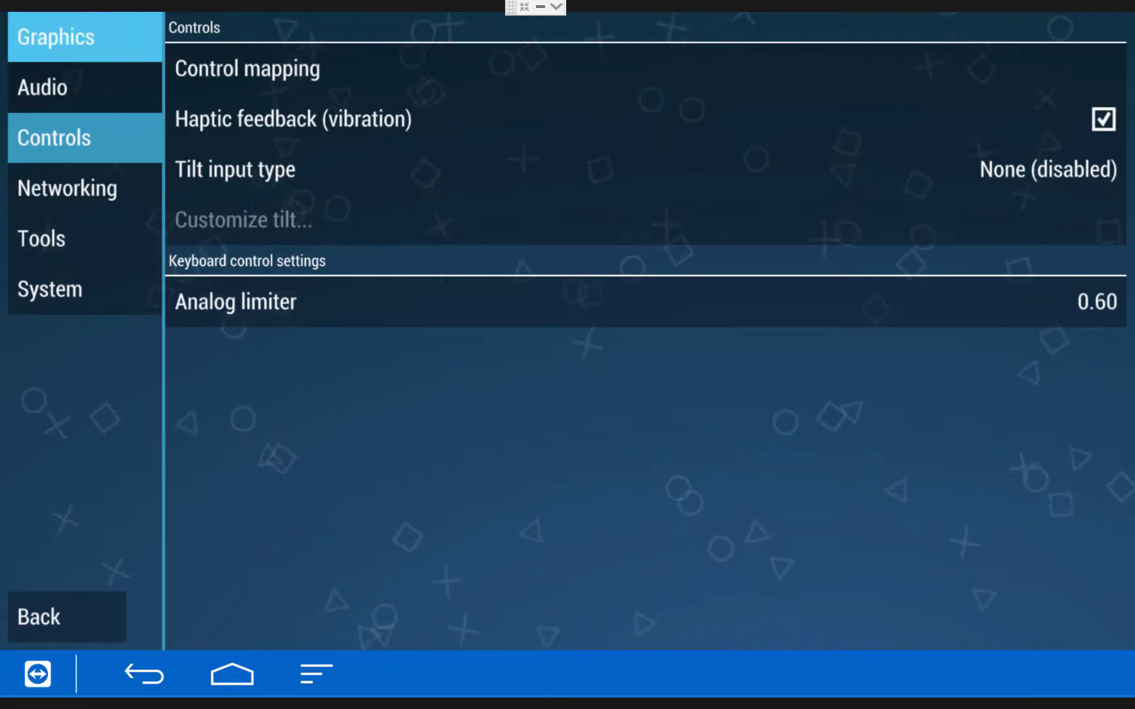
{"action": "key", "text": "Return"}
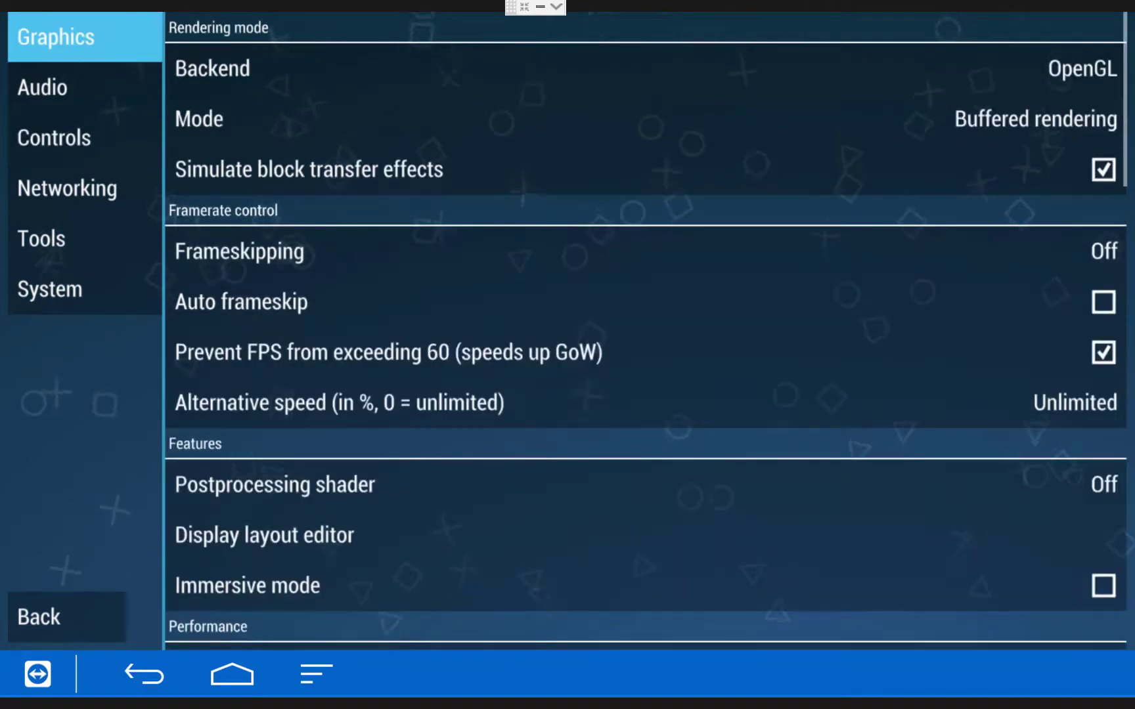
{"action": "key", "text": "Right"}
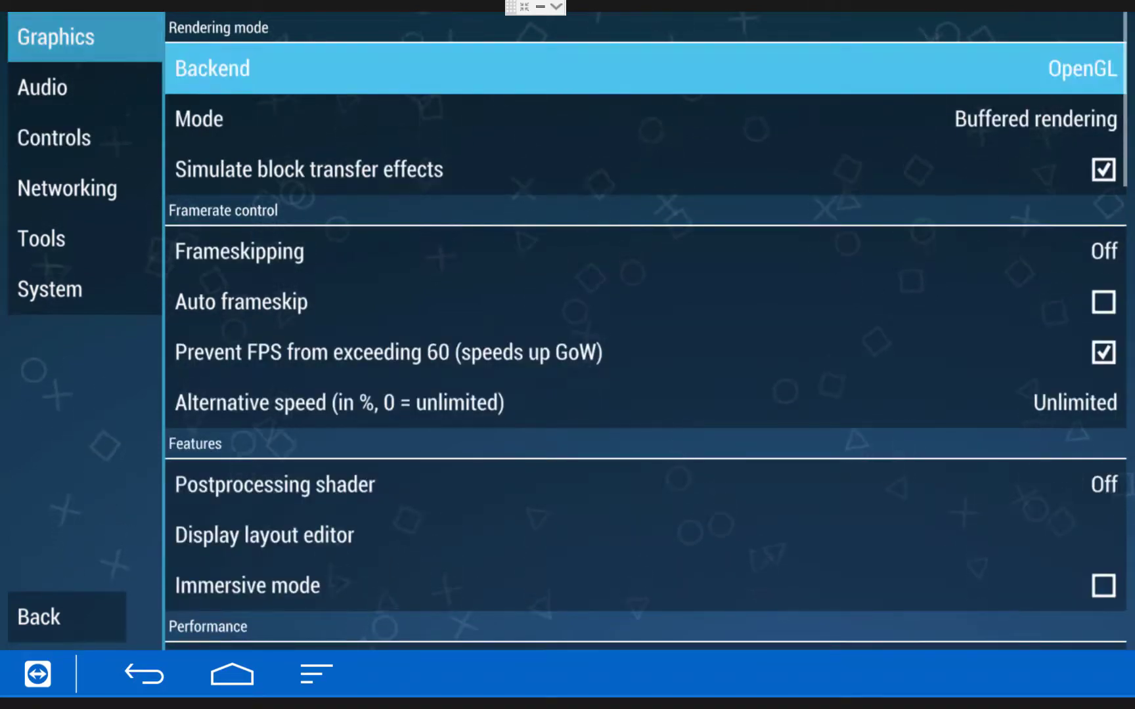
{"action": "key", "text": "Down"}
{"action": "key", "text": "Down"}
{"action": "key", "text": "Down"}
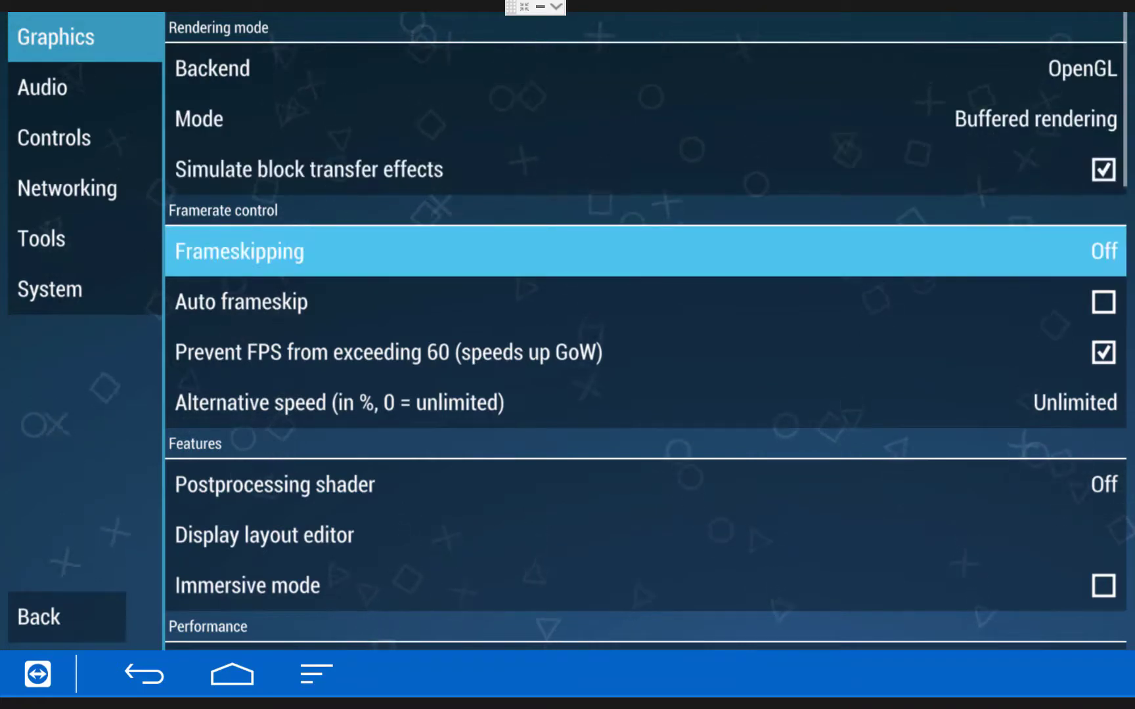
{"action": "key", "text": "Return"}
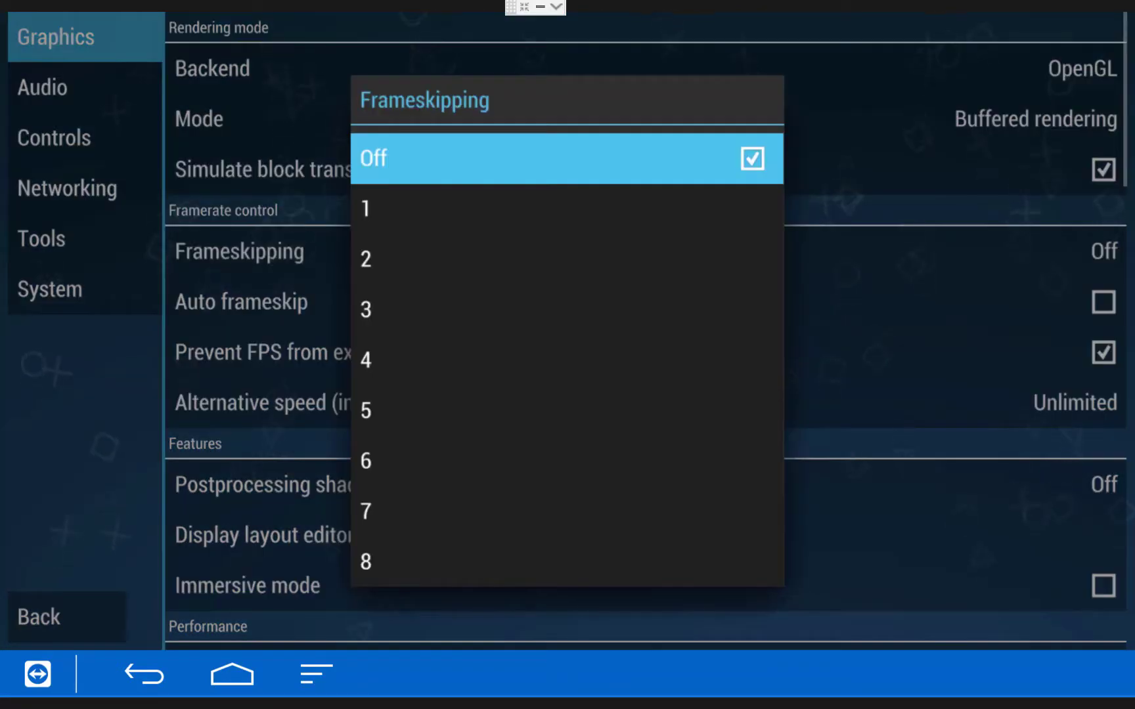
Look through the available frameskipping values and go back to the PPSSPP games browser.
{"action": "key", "text": "Down"}
{"action": "key", "text": "Down"}
{"action": "key", "text": "Down"}
{"action": "key", "text": "Down"}
{"action": "key", "text": "Down"}
{"action": "key", "text": "Down"}
{"action": "key", "text": "Down"}
{"action": "key", "text": "Down"}
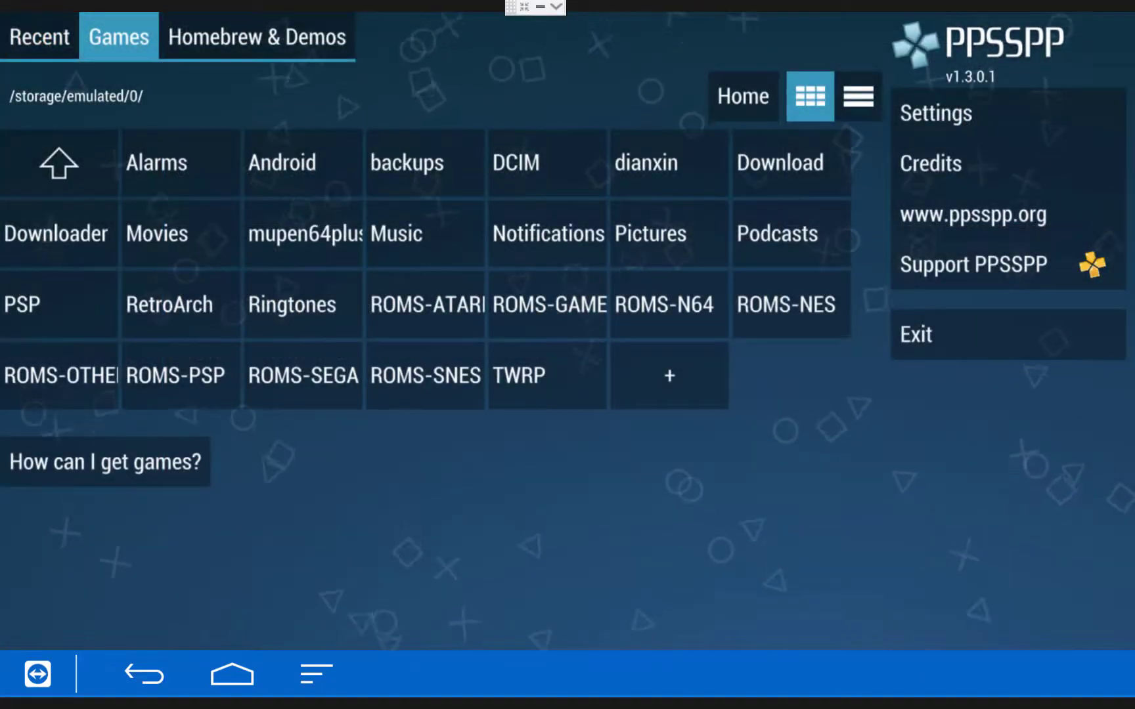
{"action": "key", "text": "Up"}
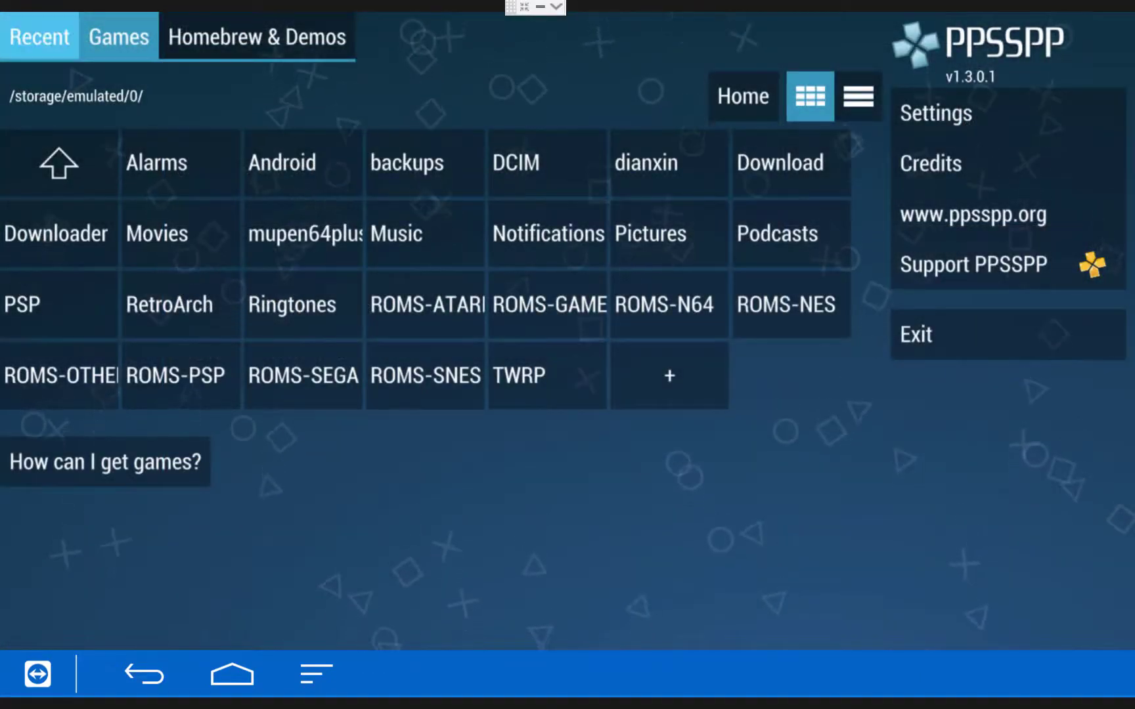
Open the ROMS-PSP folder in the games browser and select the Mega Man Powered Up game.
{"action": "key", "text": "Down"}
{"action": "key", "text": "Down"}
{"action": "key", "text": "Down"}
{"action": "key", "text": "Down"}
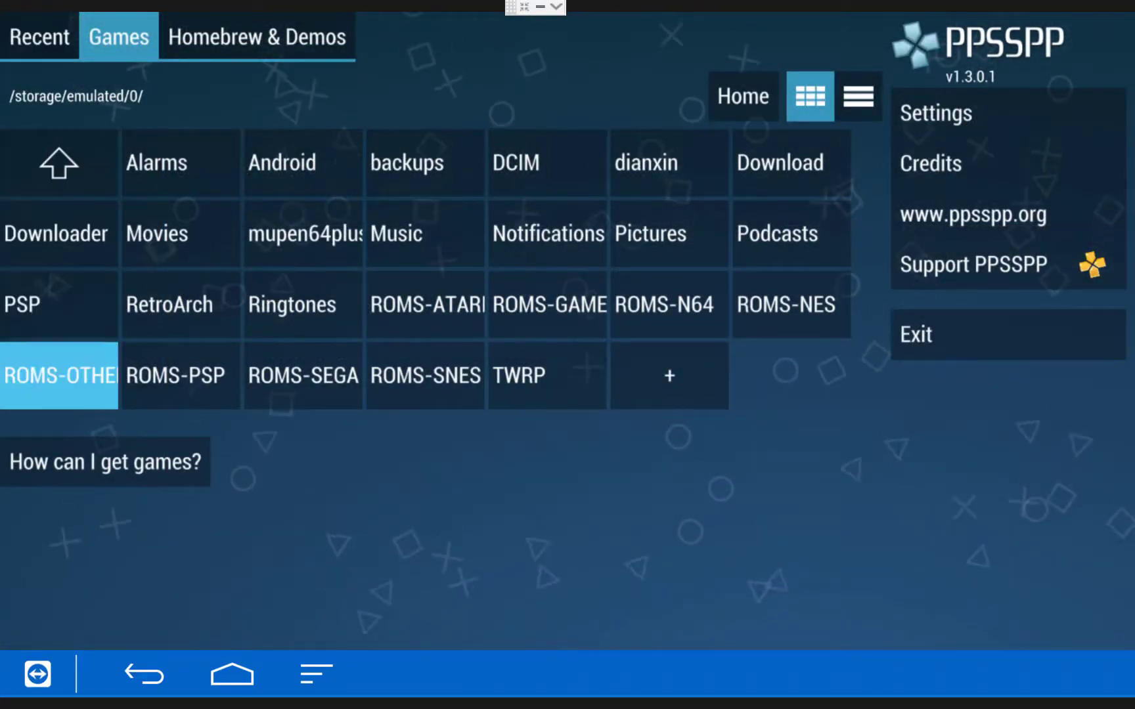
{"action": "key", "text": "Right"}
{"action": "key", "text": "Return"}
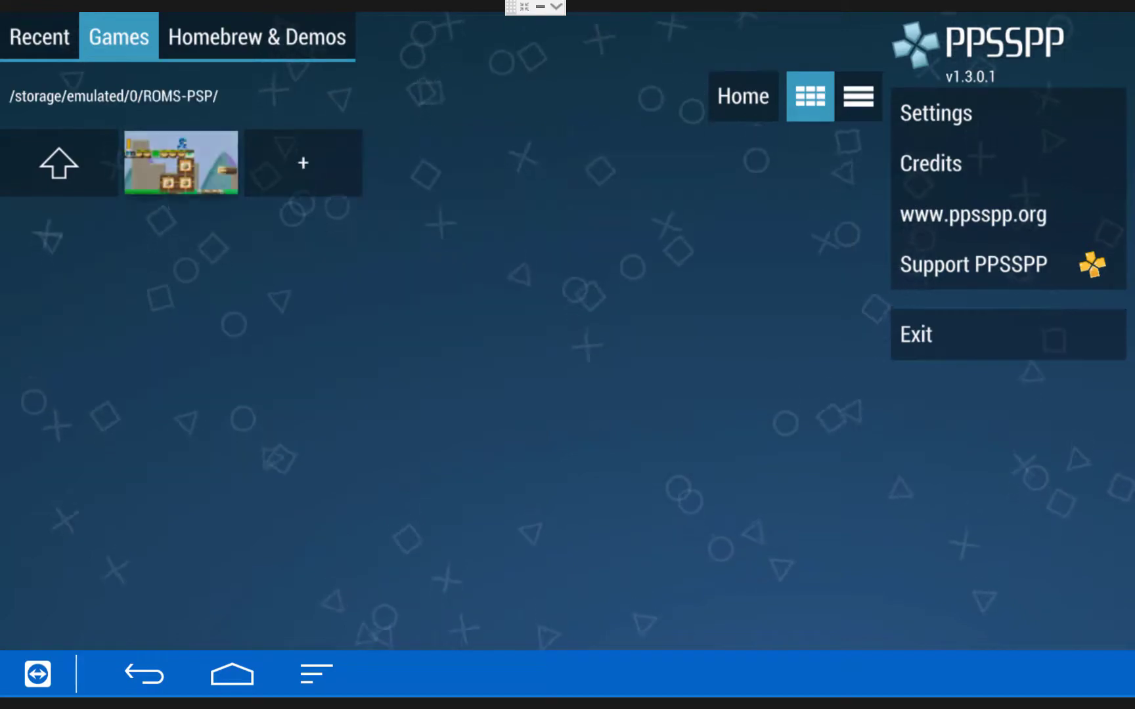
{"action": "key", "text": "Up"}
{"action": "key", "text": "Down"}
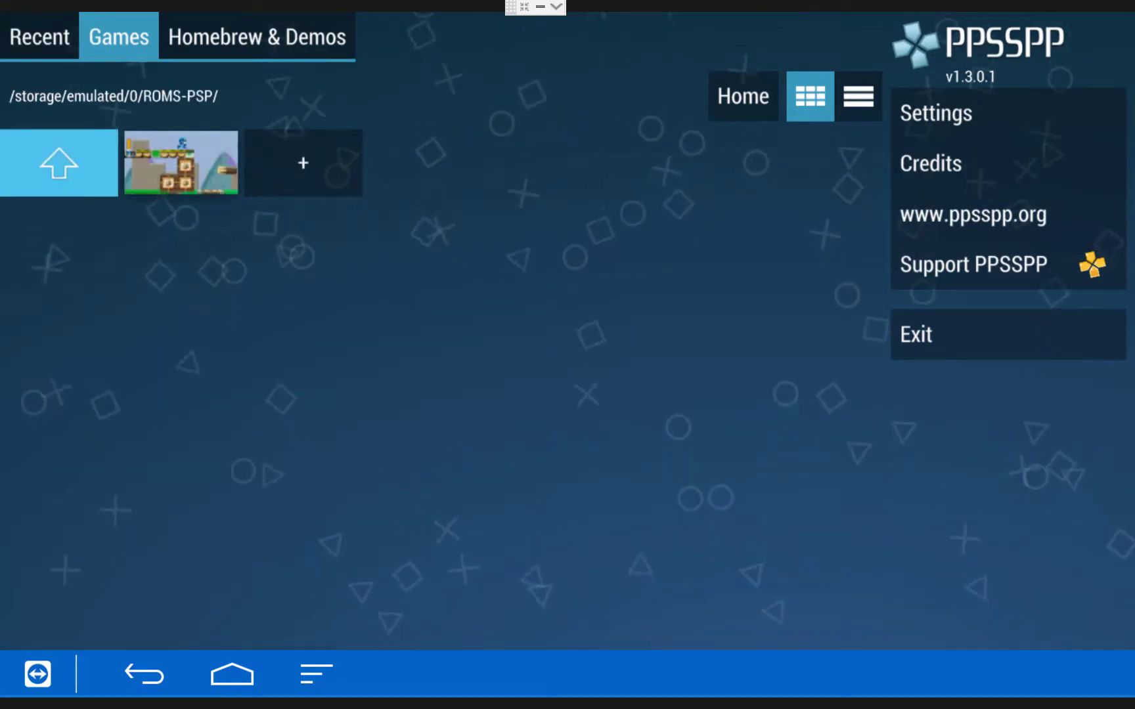
{"action": "key", "text": "Right"}
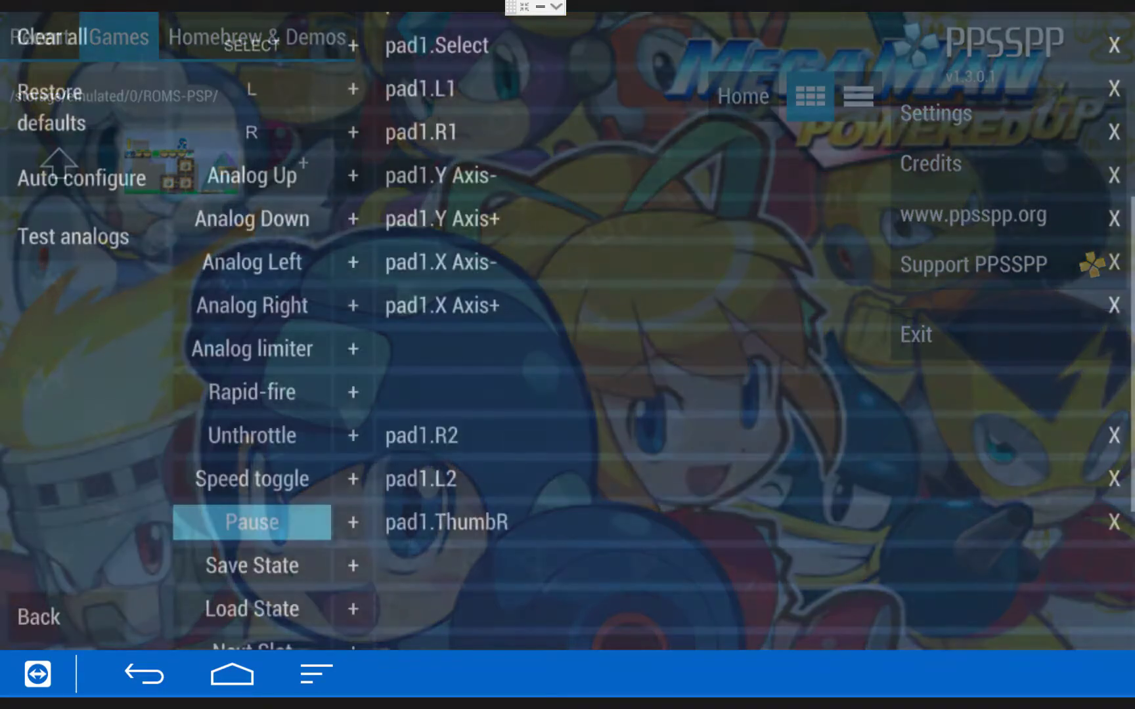
Check the controller button assigned to Pause in the control mapping, then leave the mapping list.
{"action": "key", "text": "Right"}
{"action": "key", "text": "Right"}
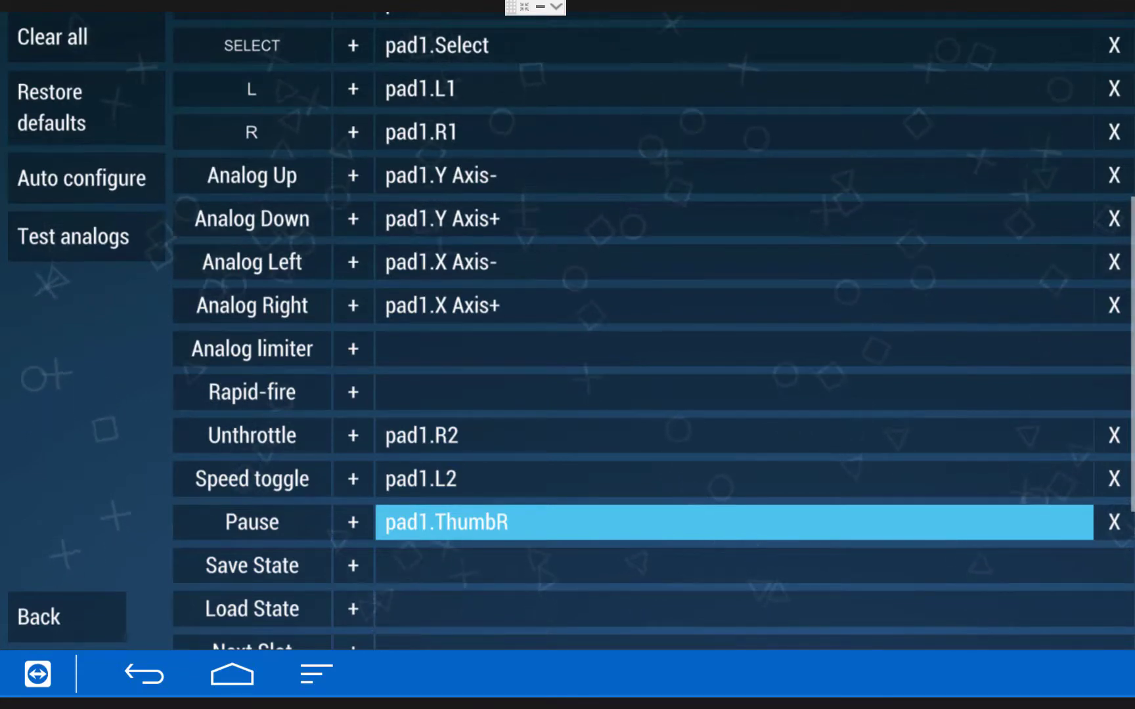
{"action": "key", "text": "Escape"}
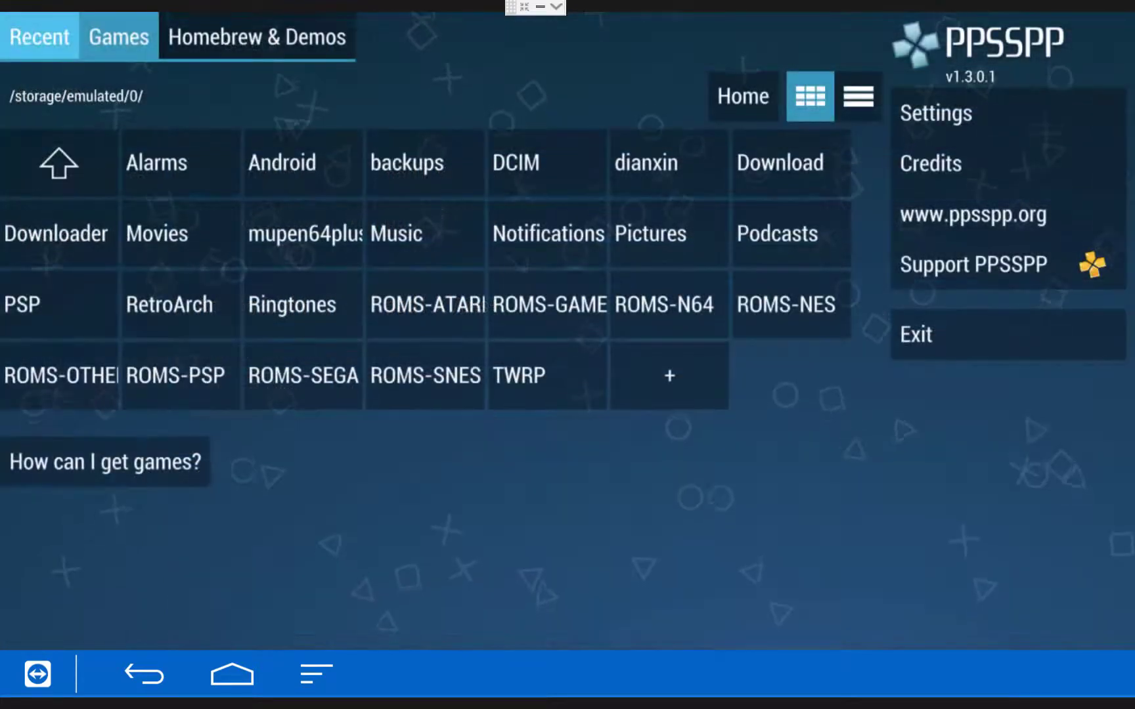
Go up two folder levels from /storage/emulated/0/ to /storage/ in the games browser.
{"action": "key", "text": "Right"}
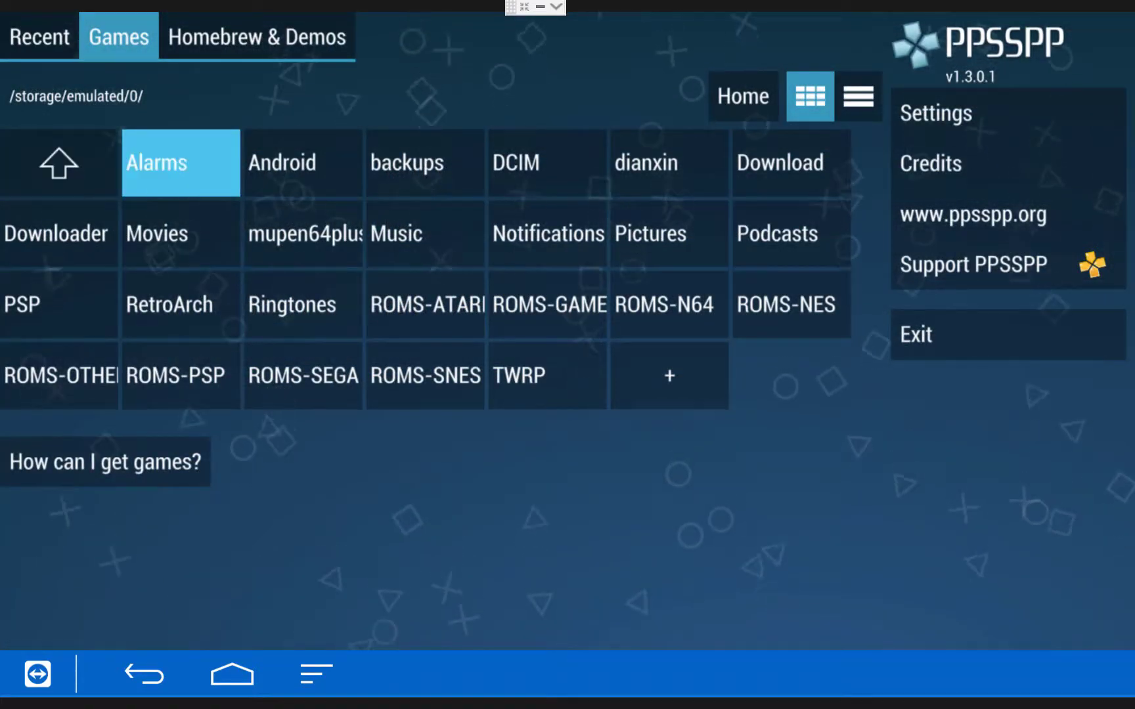
{"action": "key", "text": "Left"}
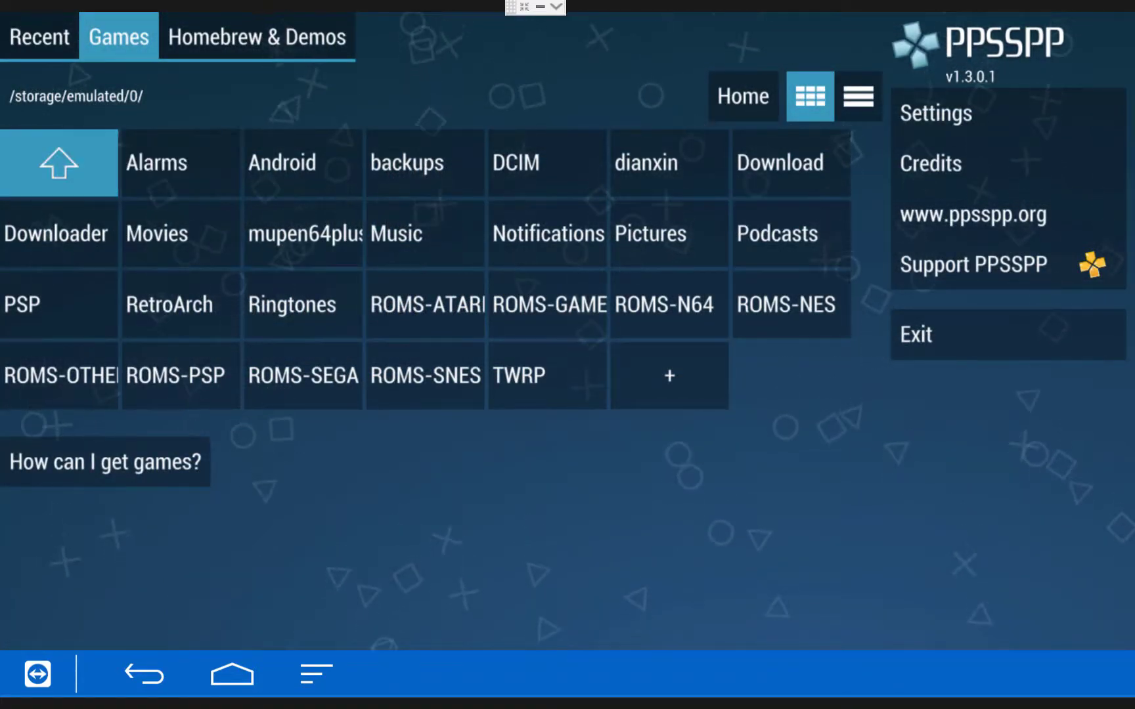
{"action": "key", "text": "Return"}
{"action": "key", "text": "Up"}
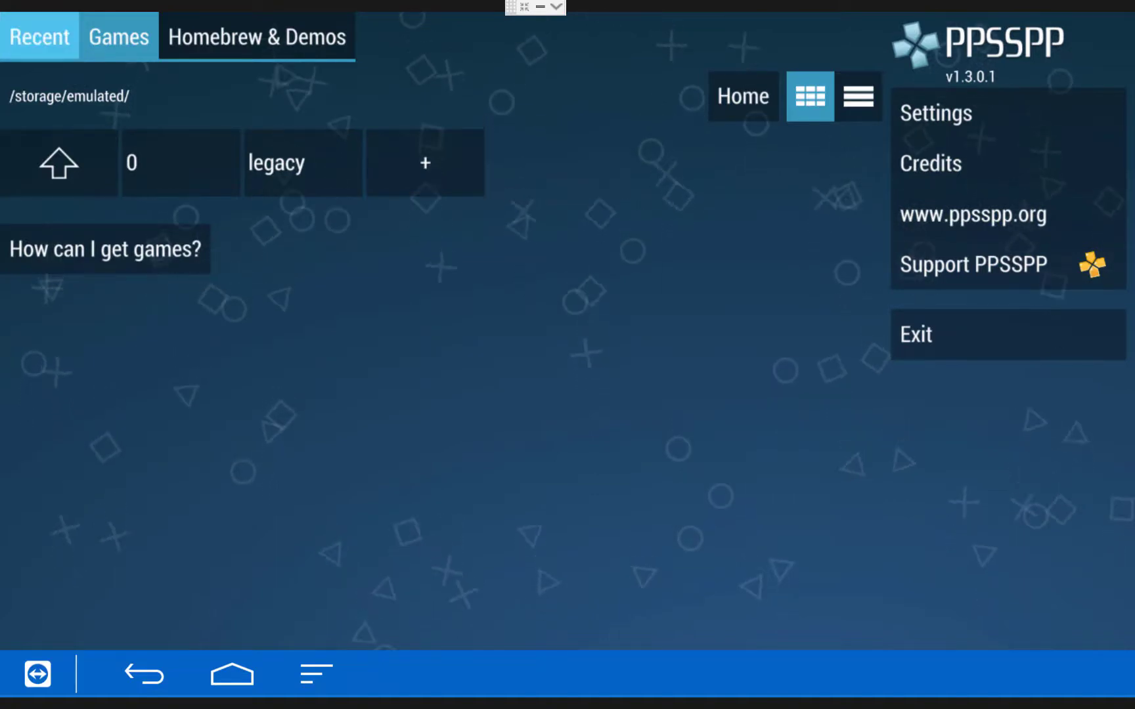
{"action": "key", "text": "Down"}
{"action": "key", "text": "Return"}
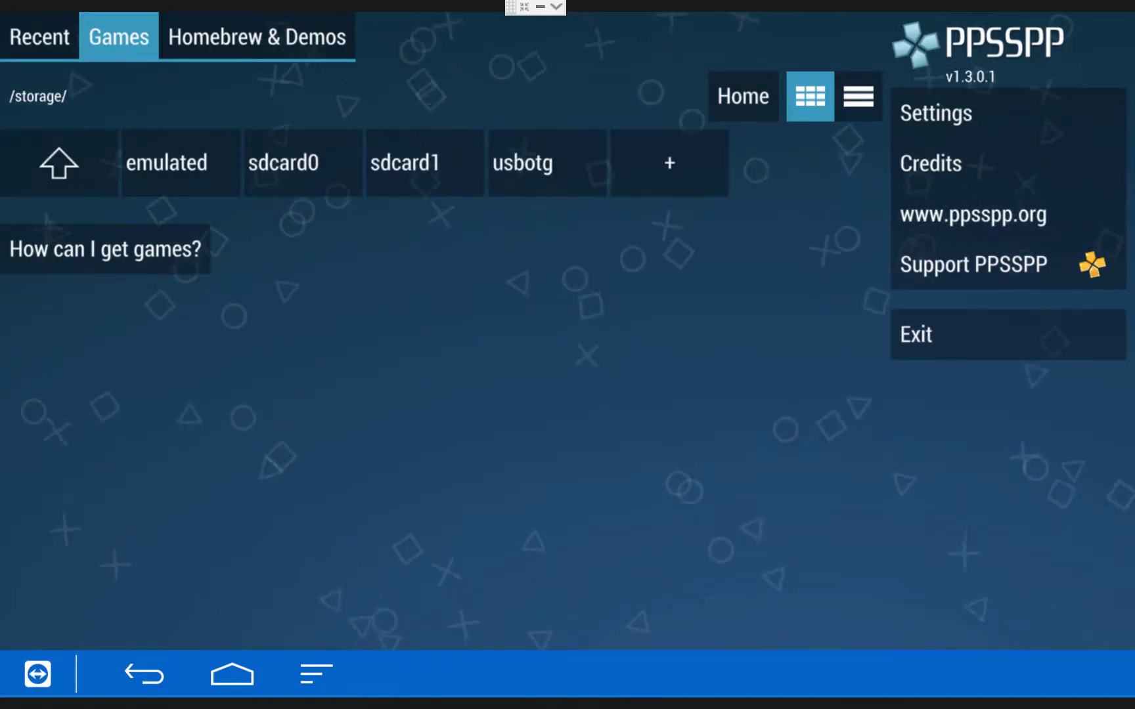
Look through the storage locations in /storage/, from emulated to usbotg.
{"action": "key", "text": "Up"}
{"action": "key", "text": "Down"}
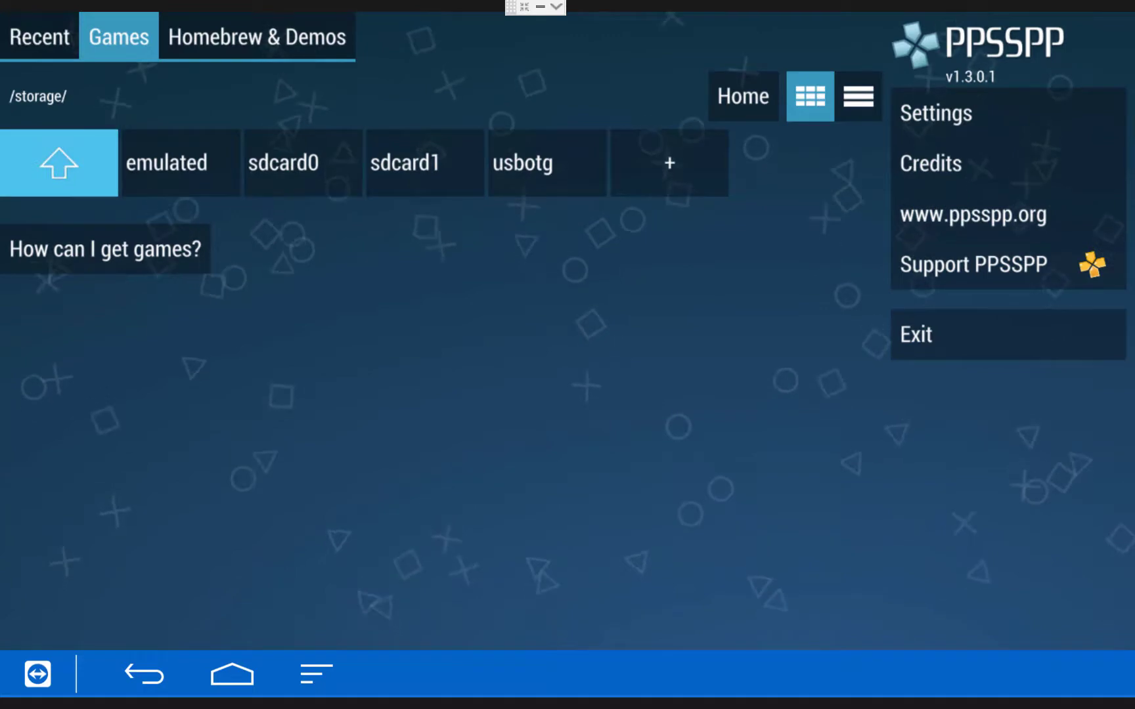
{"action": "key", "text": "Right"}
{"action": "key", "text": "Right"}
{"action": "key", "text": "Right"}
{"action": "key", "text": "Right"}
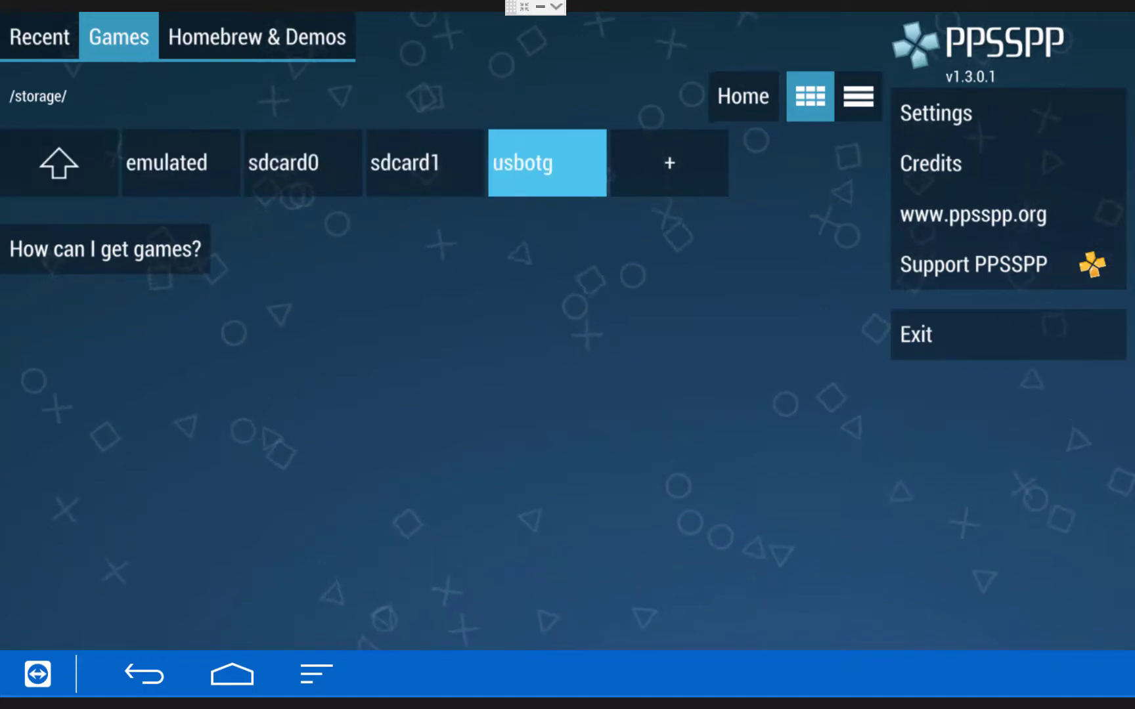
{"action": "key", "text": "Right"}
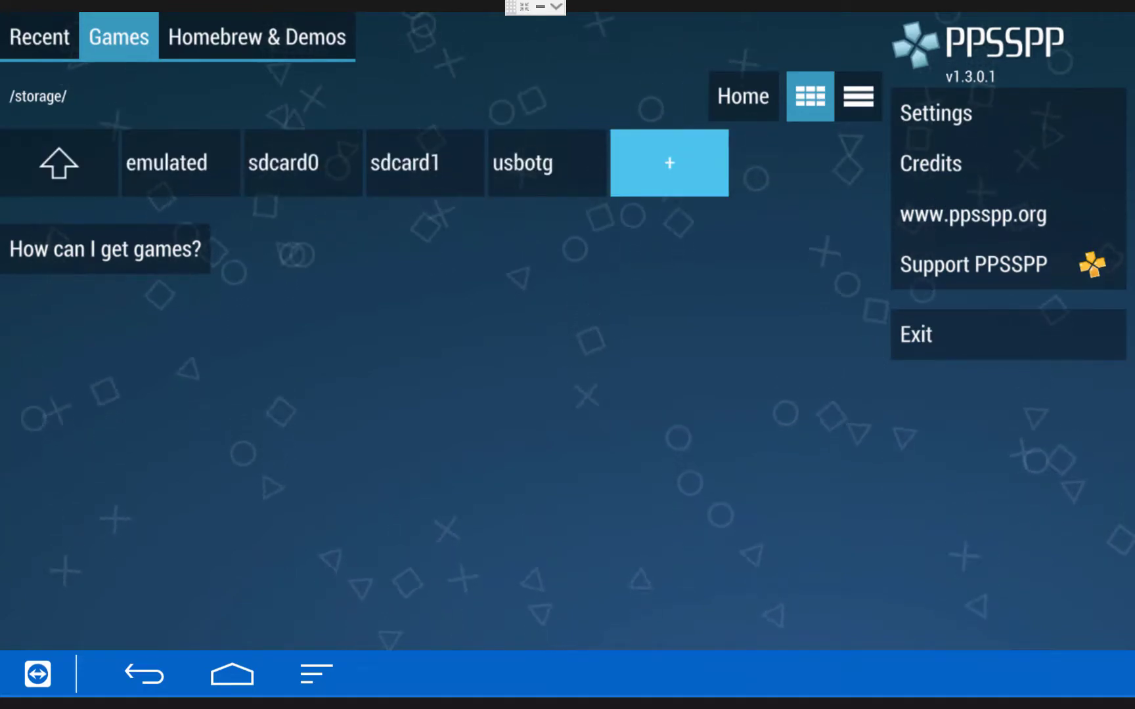